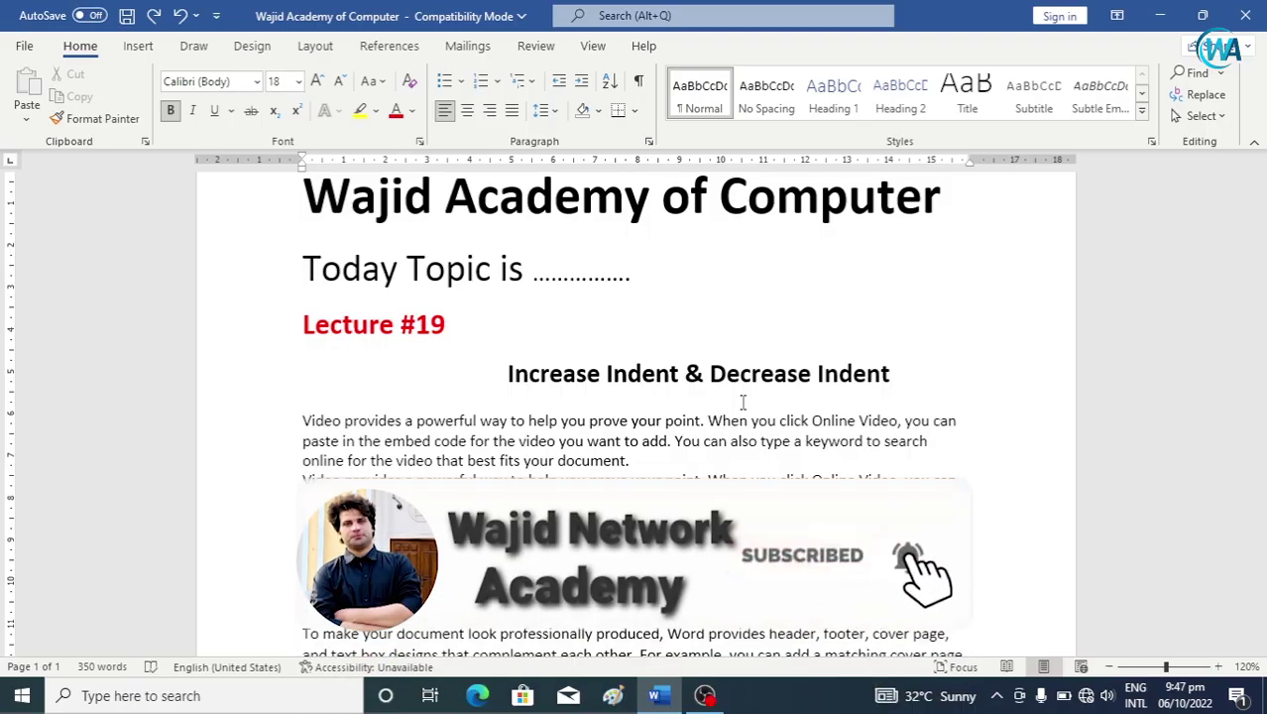
Drag the ruler's left margin boundary slightly left so the body text lines run wider
double_click(426, 317)
drag(508, 376, 890, 377)
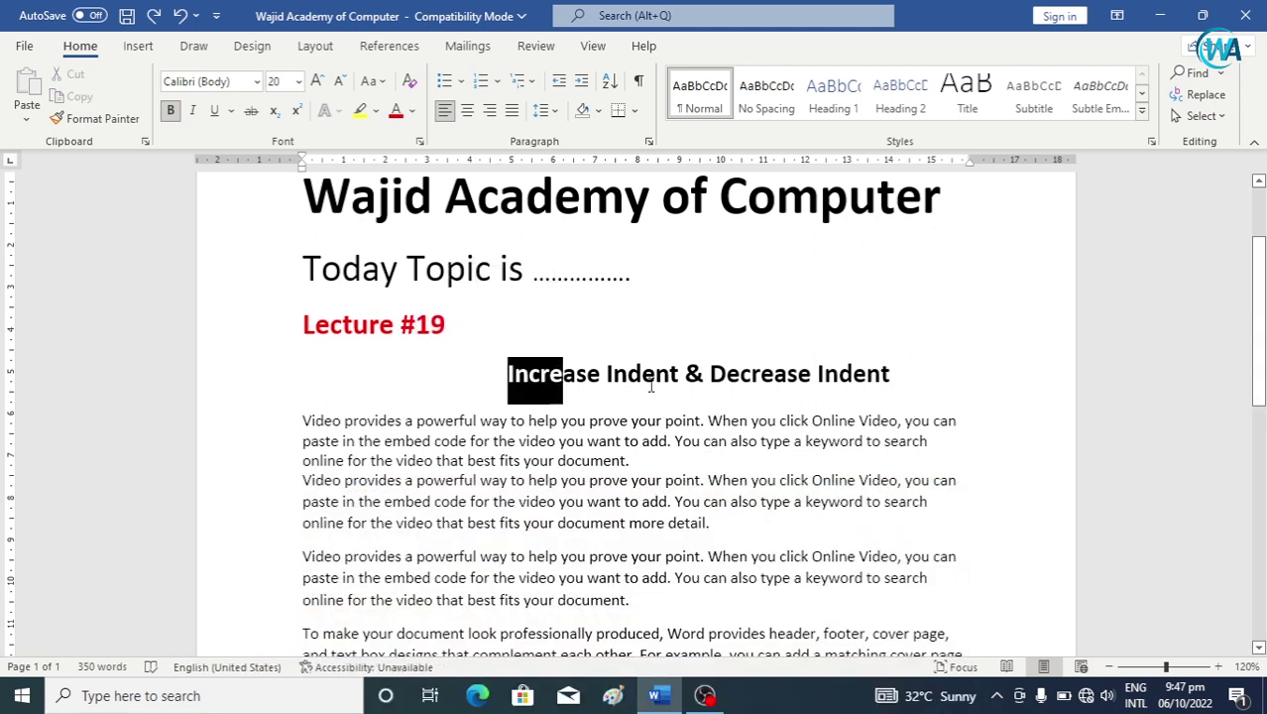
click(751, 520)
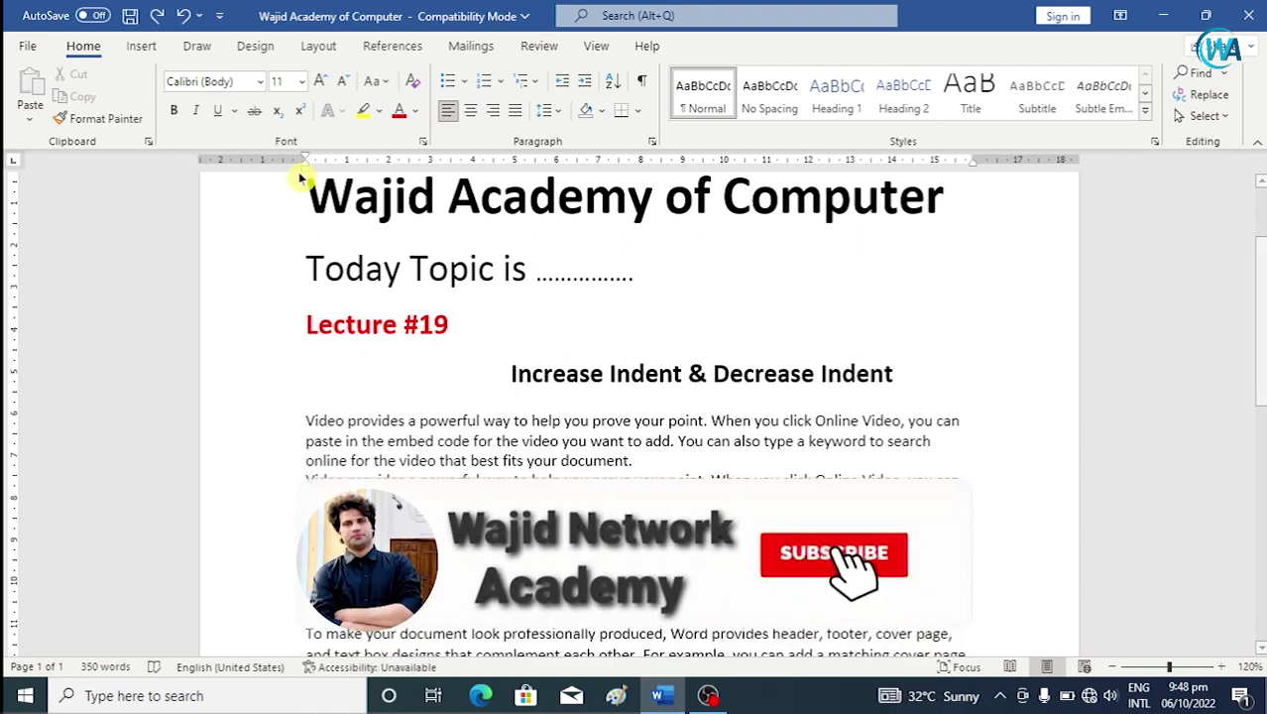
drag(306, 168, 243, 160)
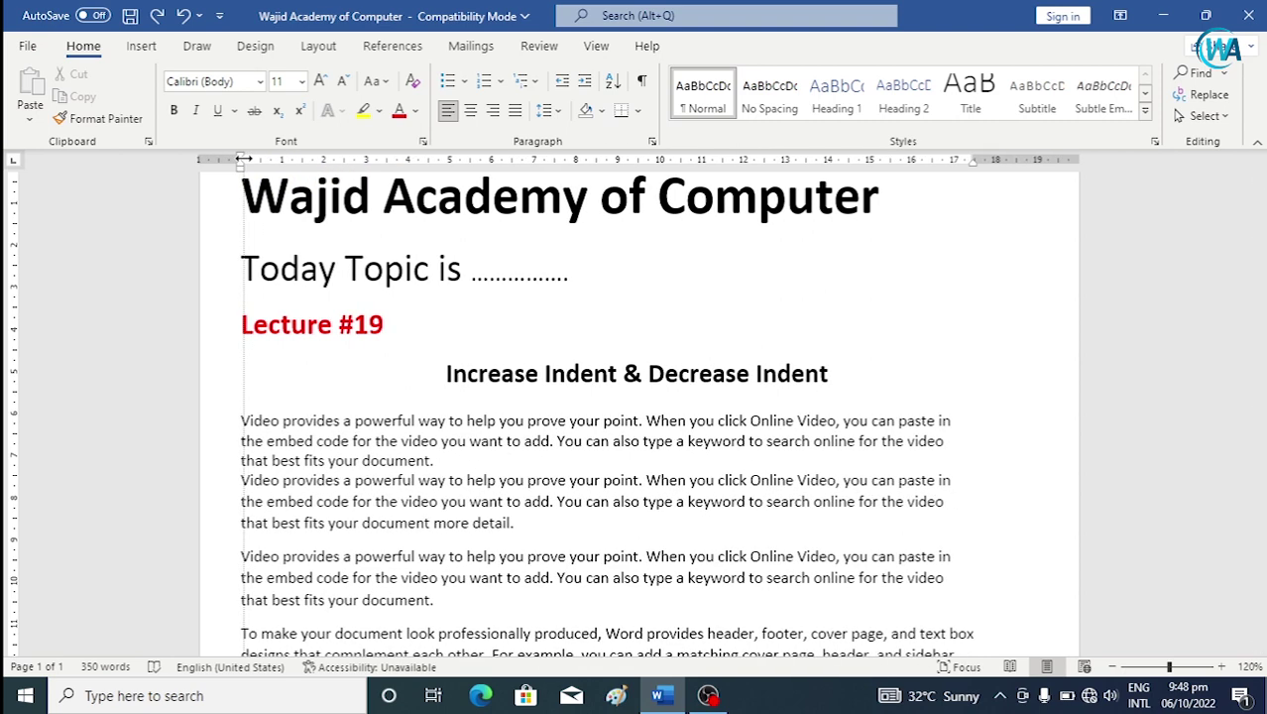
mouse_move(243, 160)
mouse_down()
mouse_move(306, 160)
mouse_move(280, 159)
mouse_up()
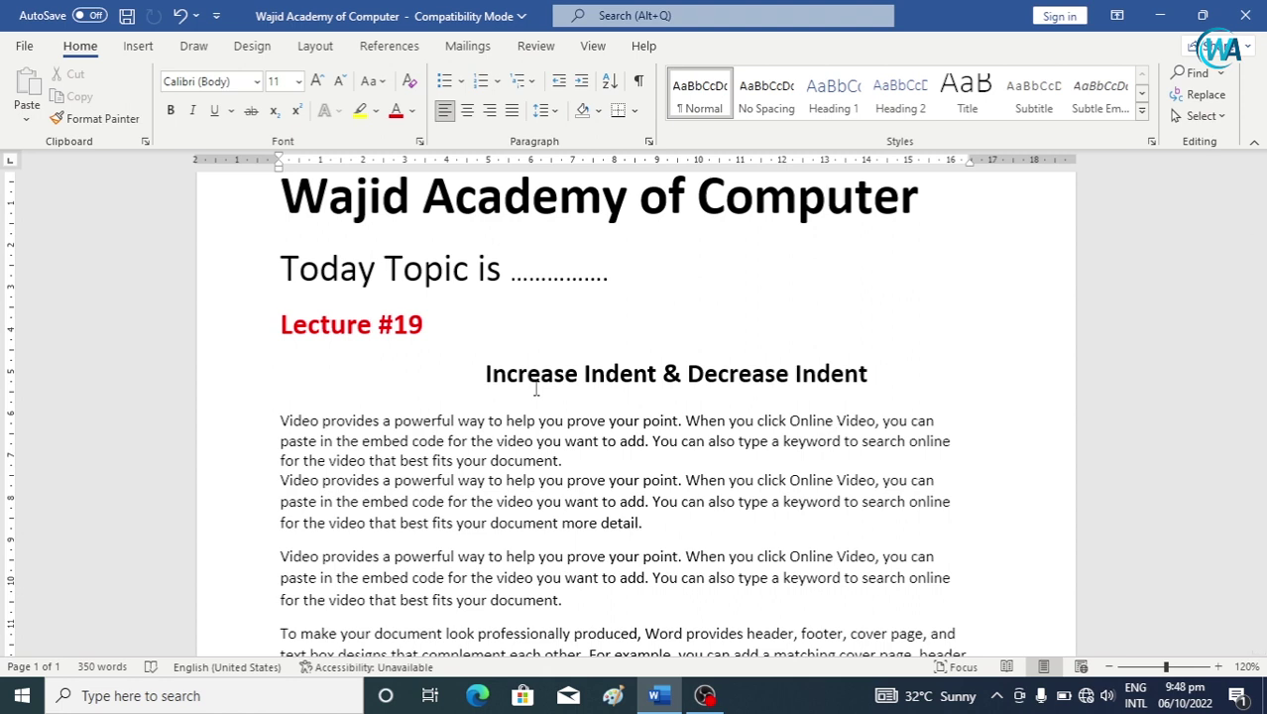
Select both 'Video provides a powerful way' paragraphs, ending at 'more detail.'
scroll(399, 496, down, 2)
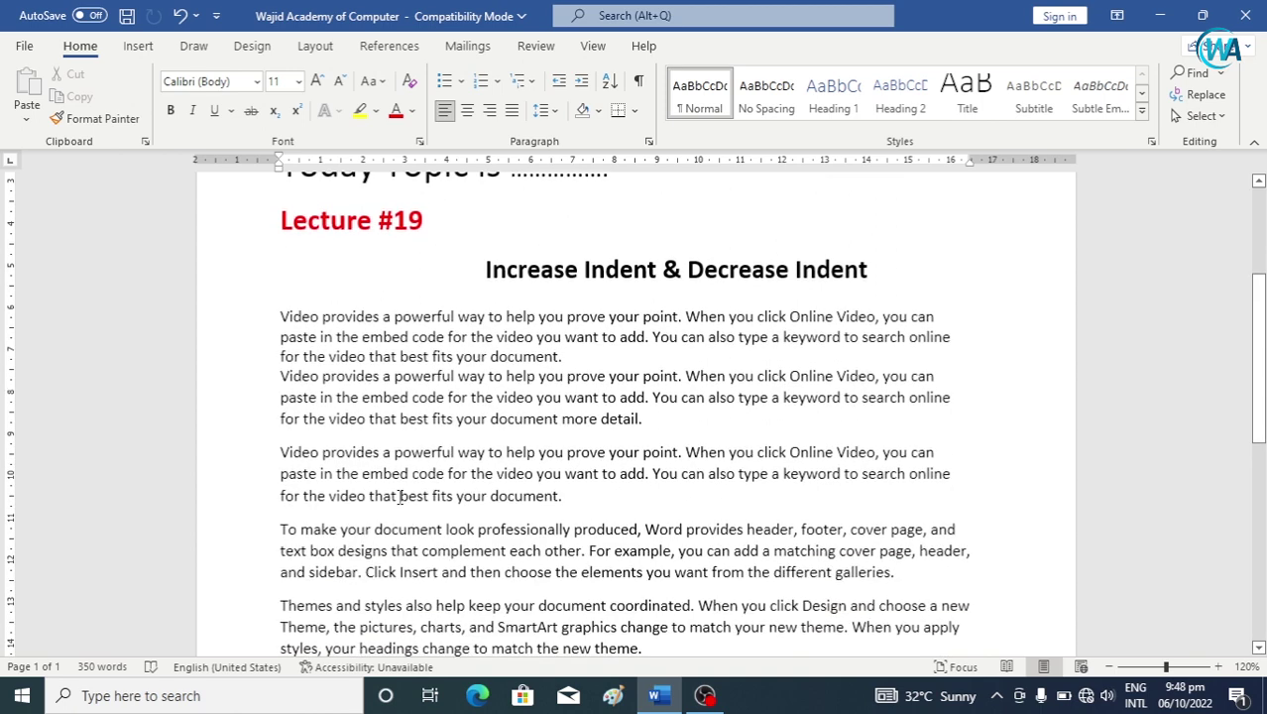
scroll(410, 466, down, 1)
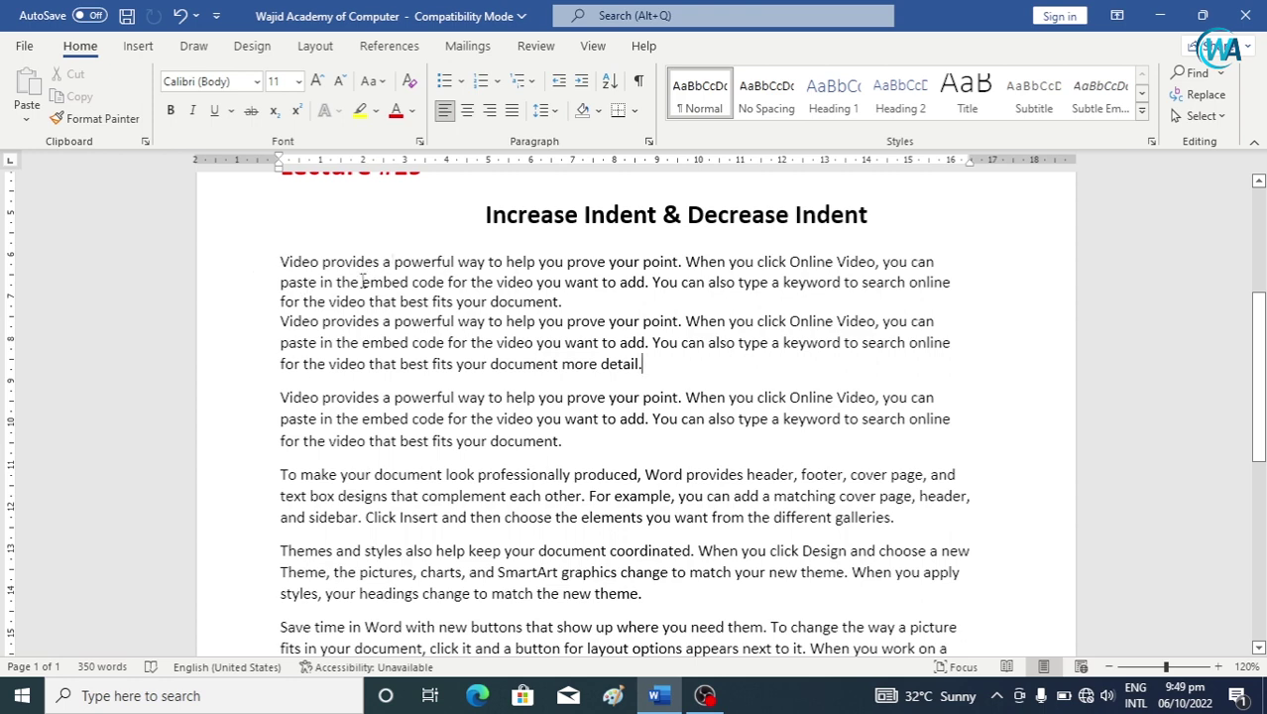
scroll(355, 307, up, 1)
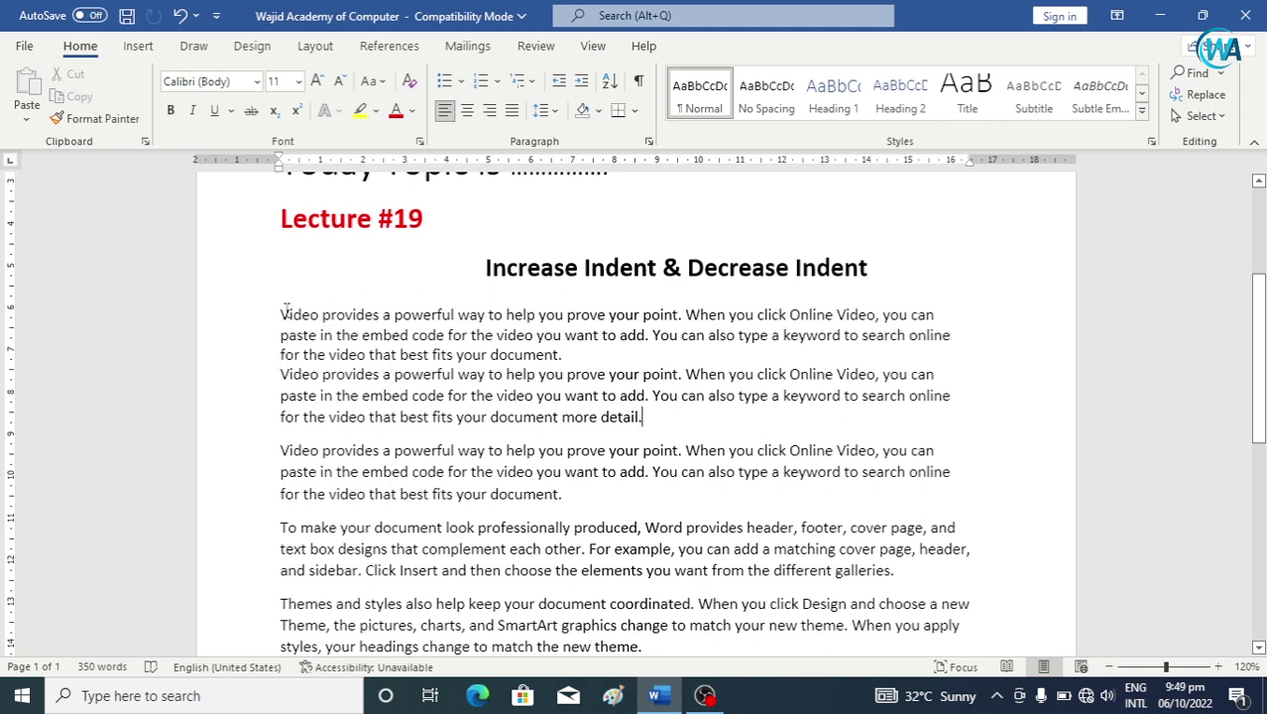
drag(280, 318, 671, 432)
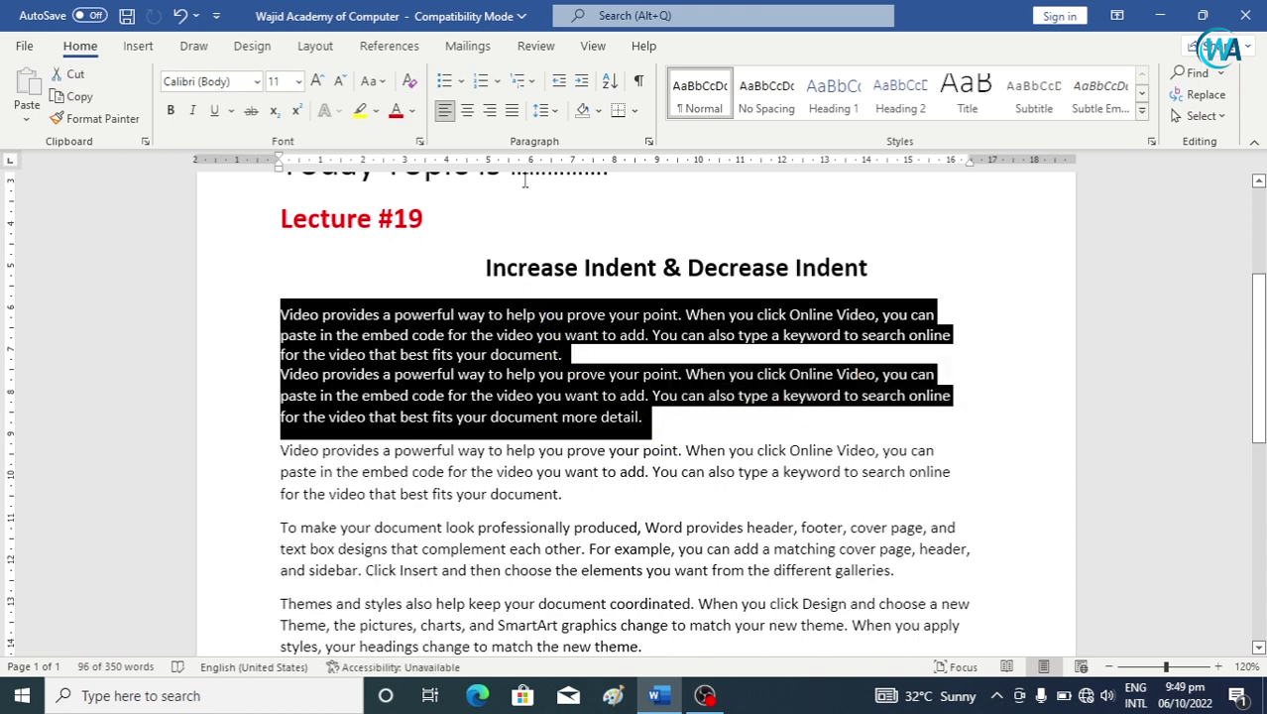
Push the two selected paragraphs toward the right page edge with repeated Increase Indent
click(585, 88)
click(585, 88)
click(585, 88)
click(585, 88)
click(585, 88)
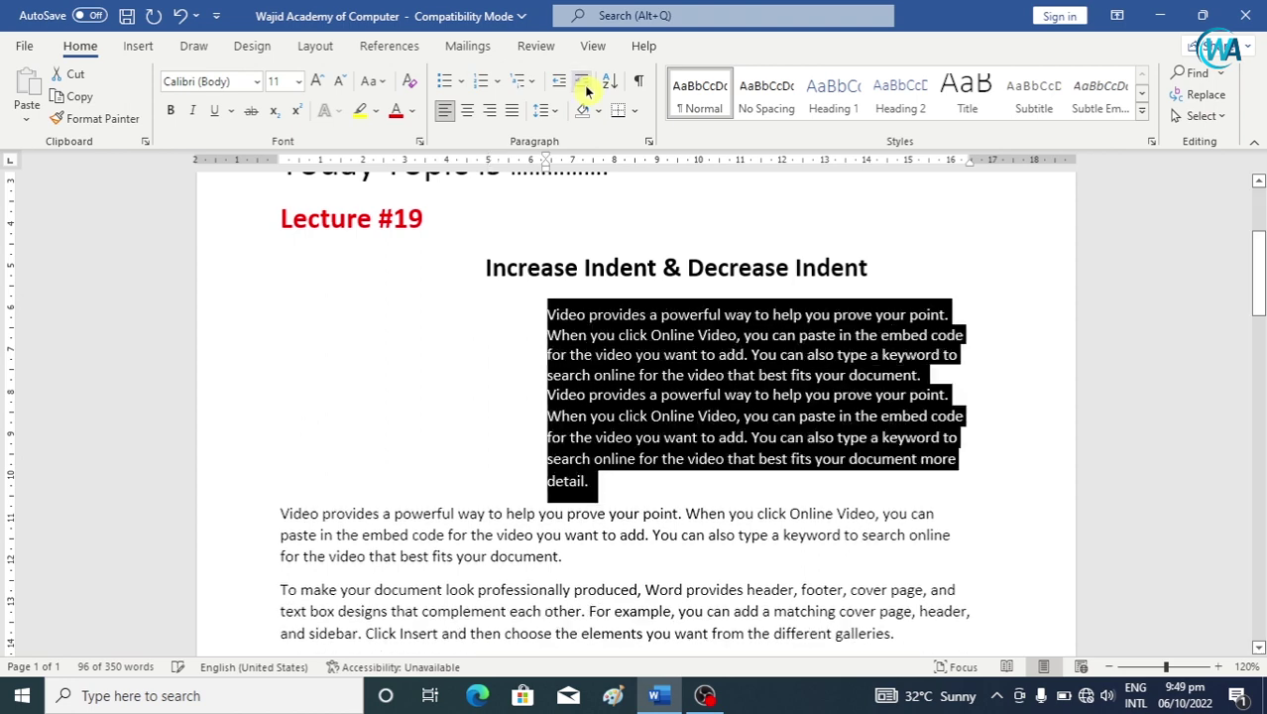
click(586, 89)
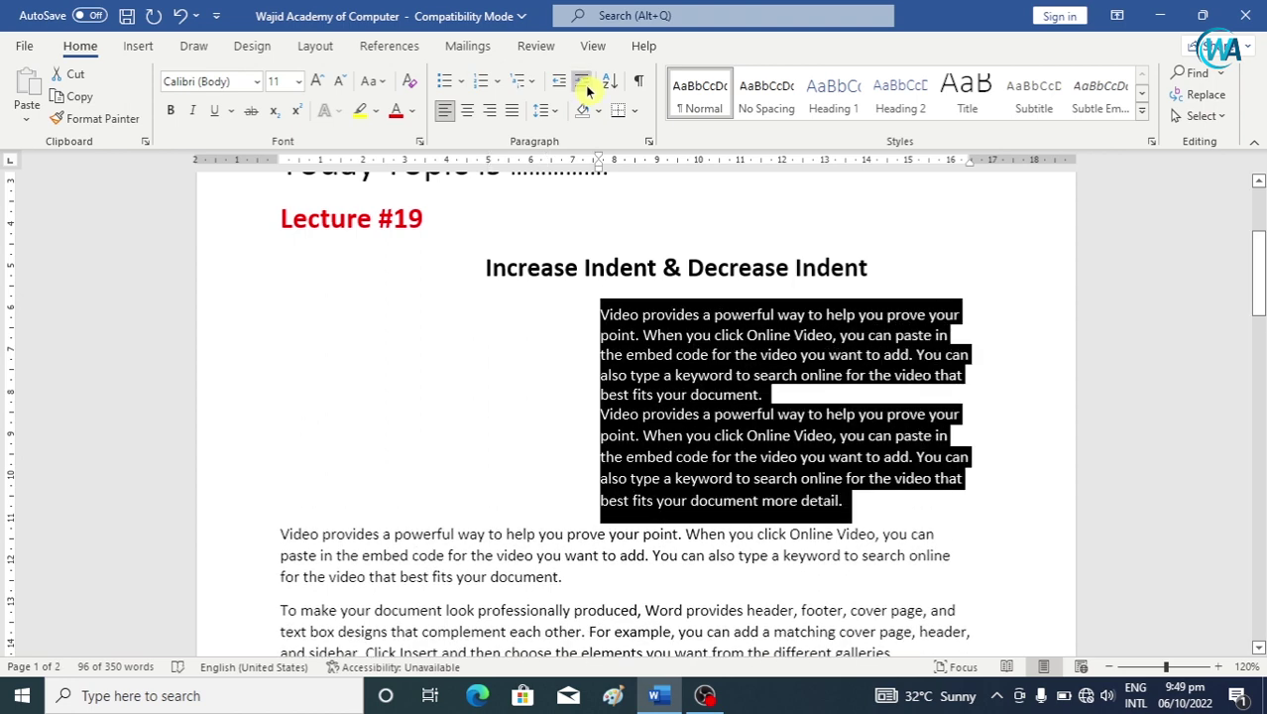
click(586, 89)
click(586, 89)
click(586, 89)
click(586, 89)
click(586, 89)
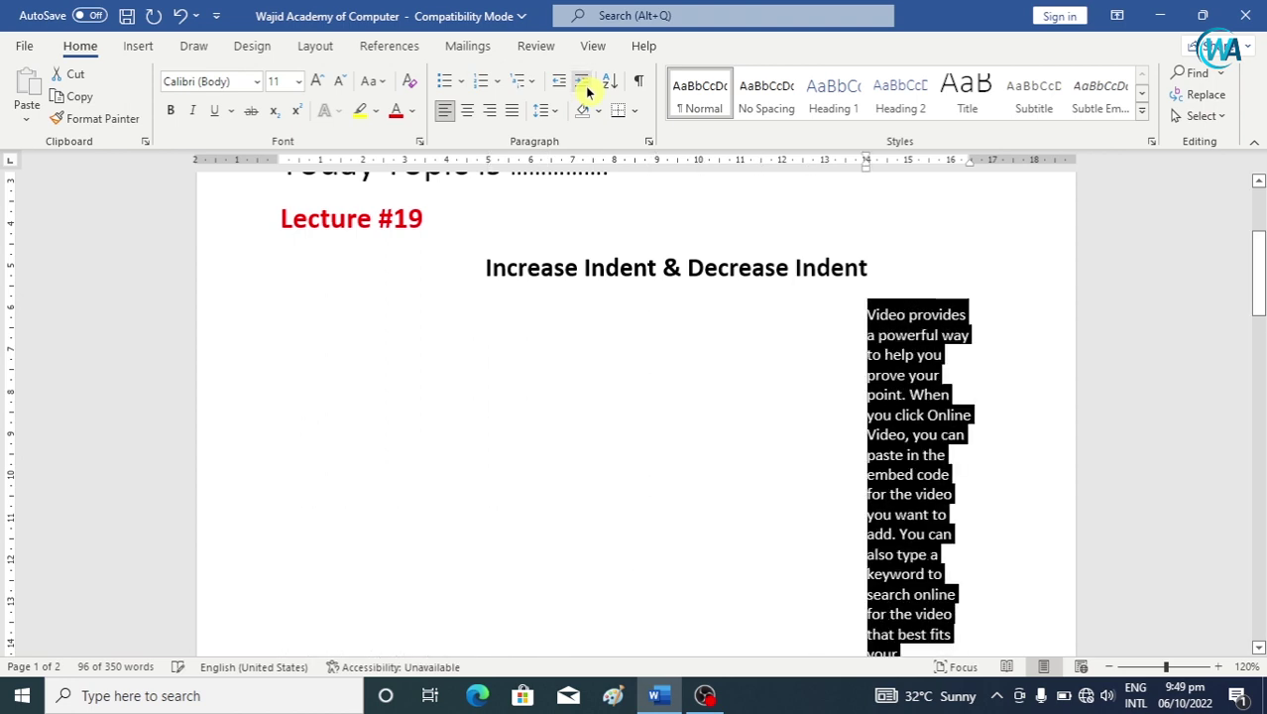
click(586, 90)
click(586, 89)
click(586, 89)
click(586, 90)
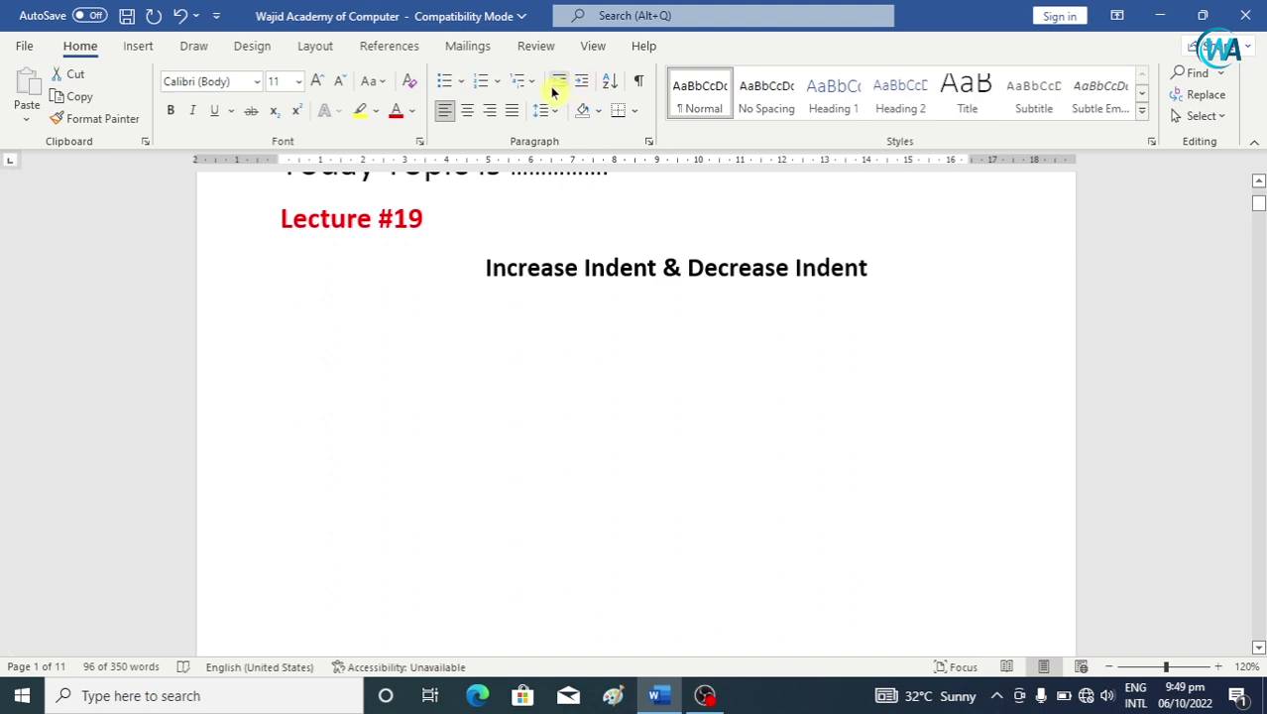
Pull the paragraphs back left with fourteen Decrease Indent steps
click(553, 86)
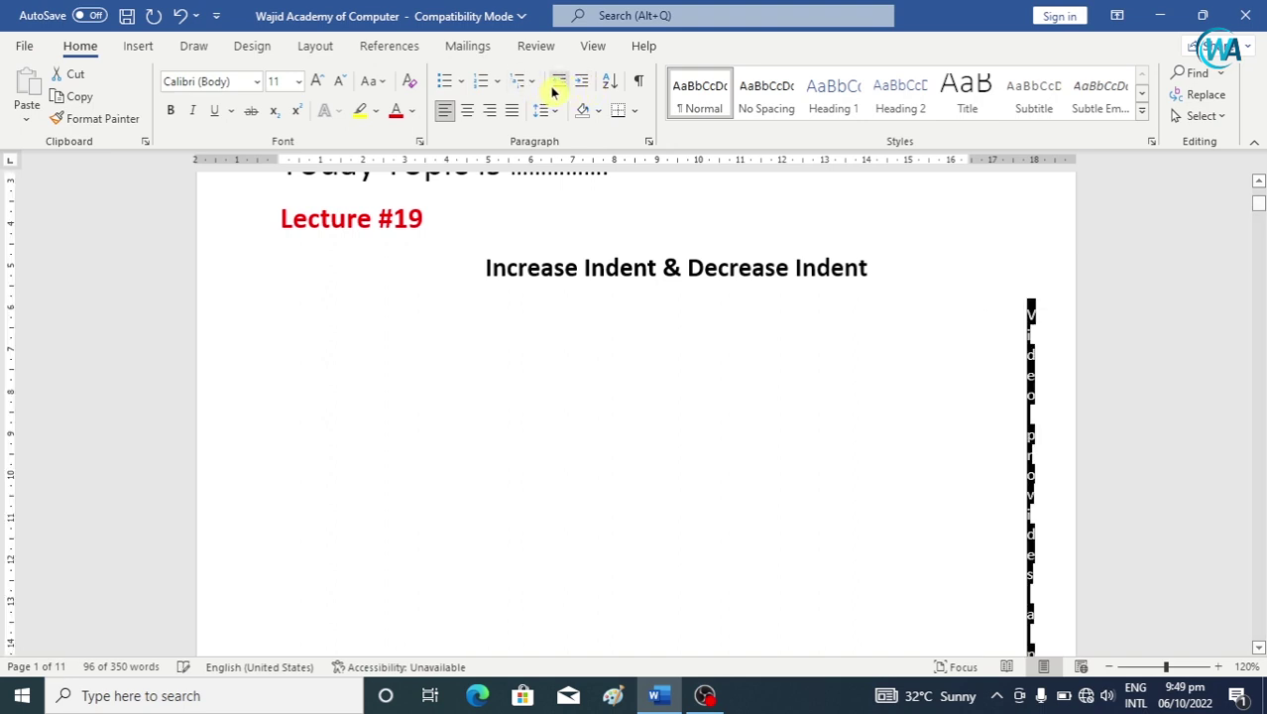
click(553, 87)
click(554, 86)
click(553, 87)
click(552, 87)
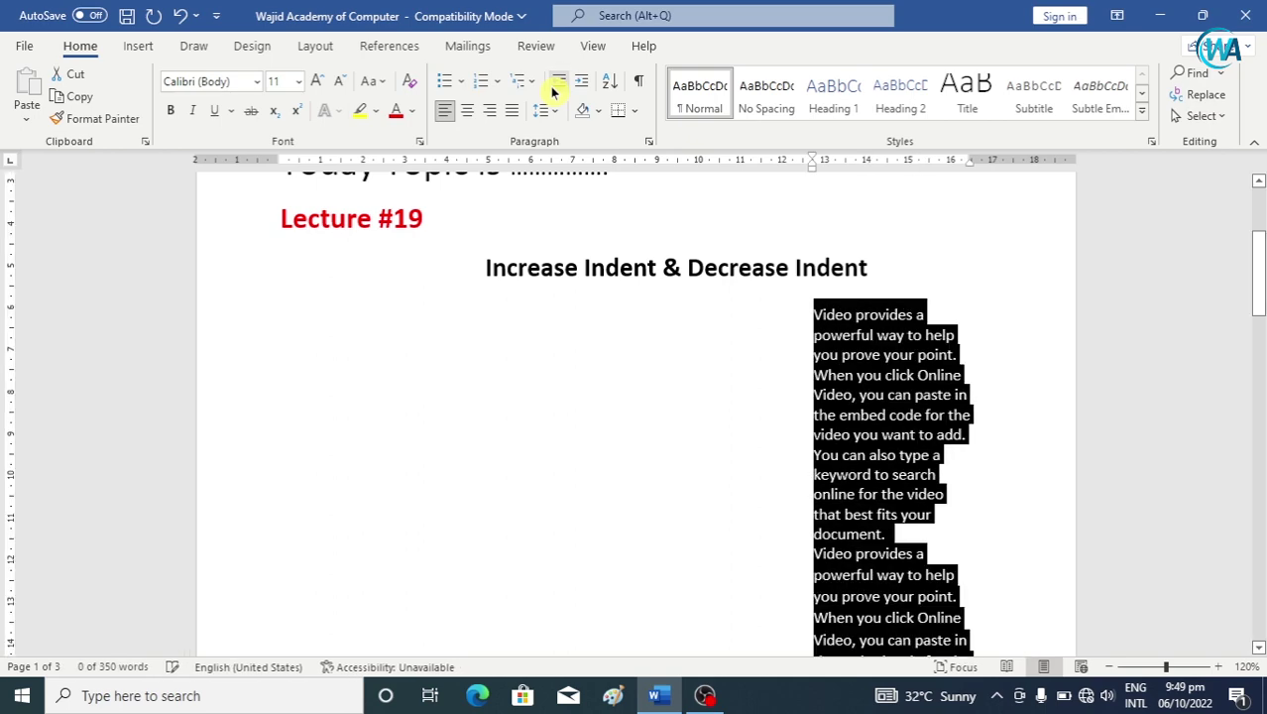
click(553, 88)
click(552, 87)
click(552, 87)
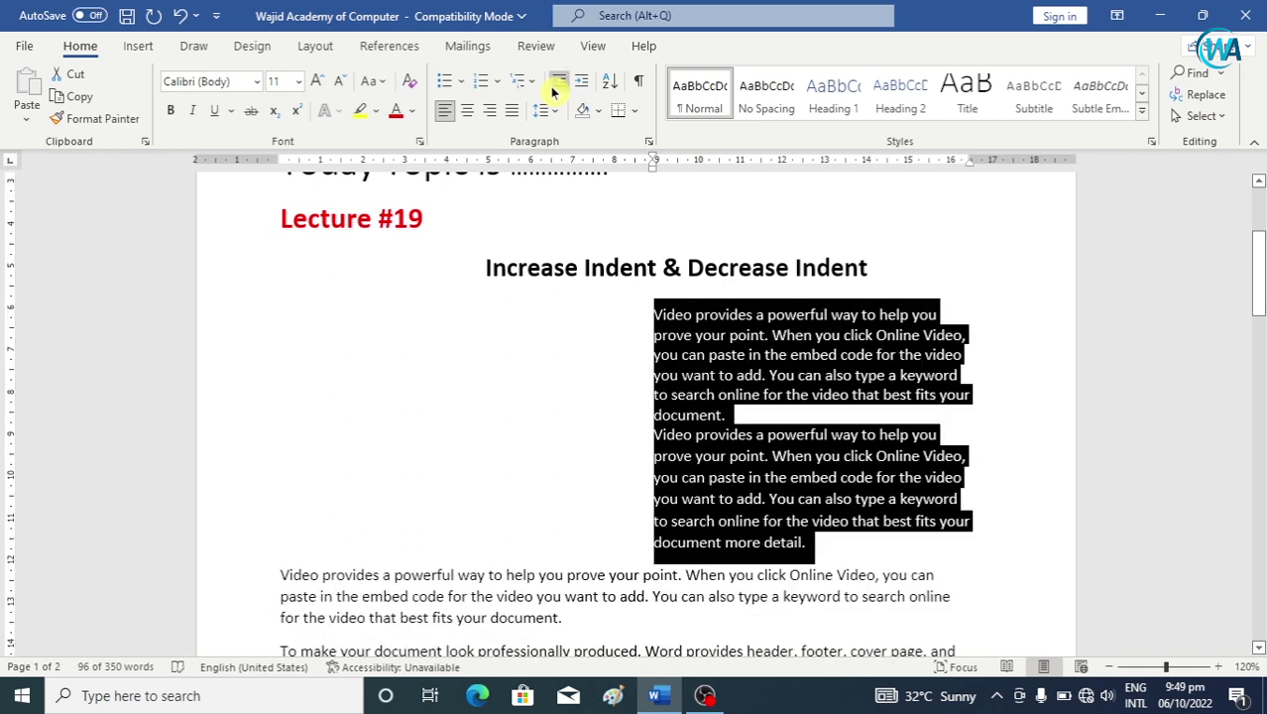
click(552, 87)
click(552, 87)
click(553, 87)
click(553, 87)
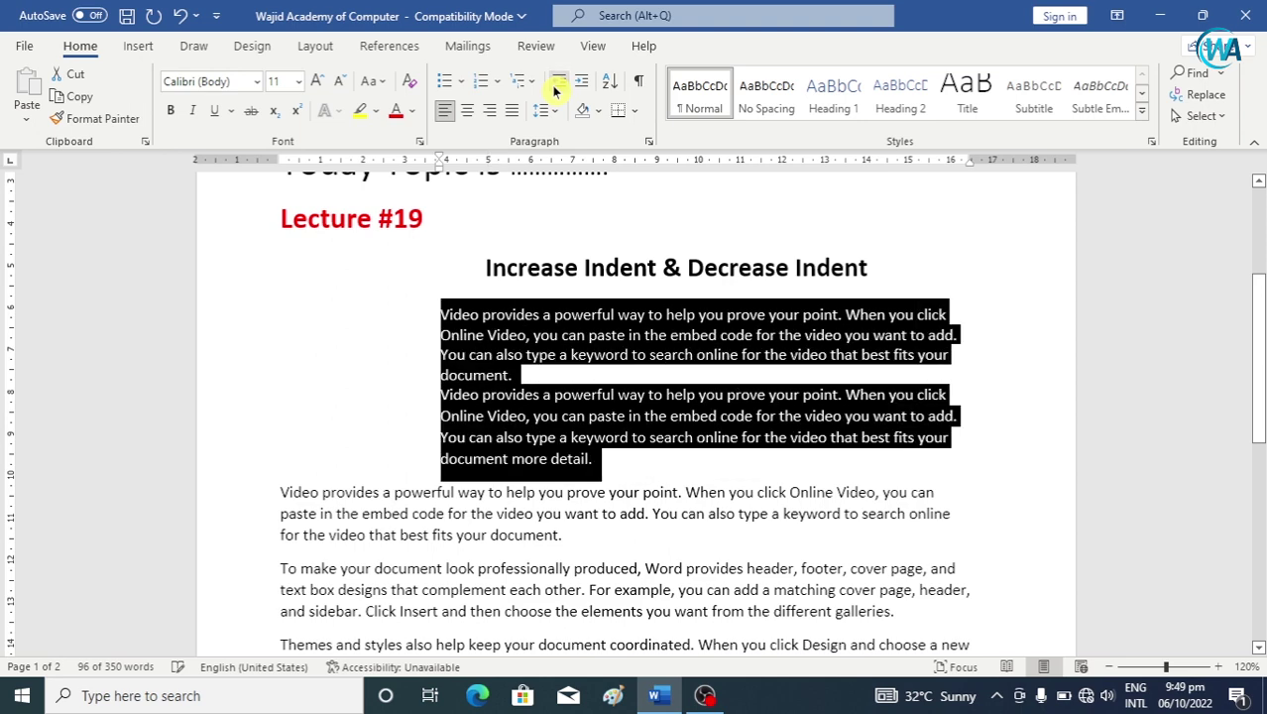
click(553, 88)
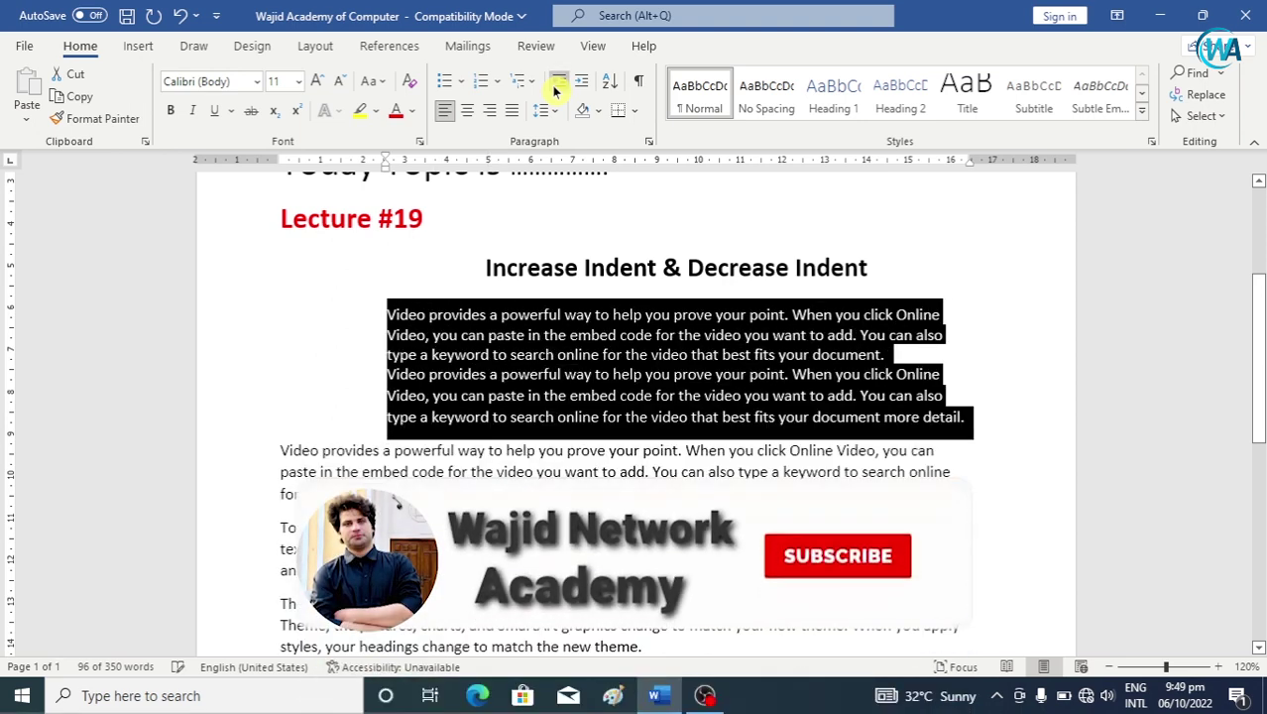
click(553, 87)
Indent the paragraphs five steps right so the narrow block starts near mid-page
click(579, 90)
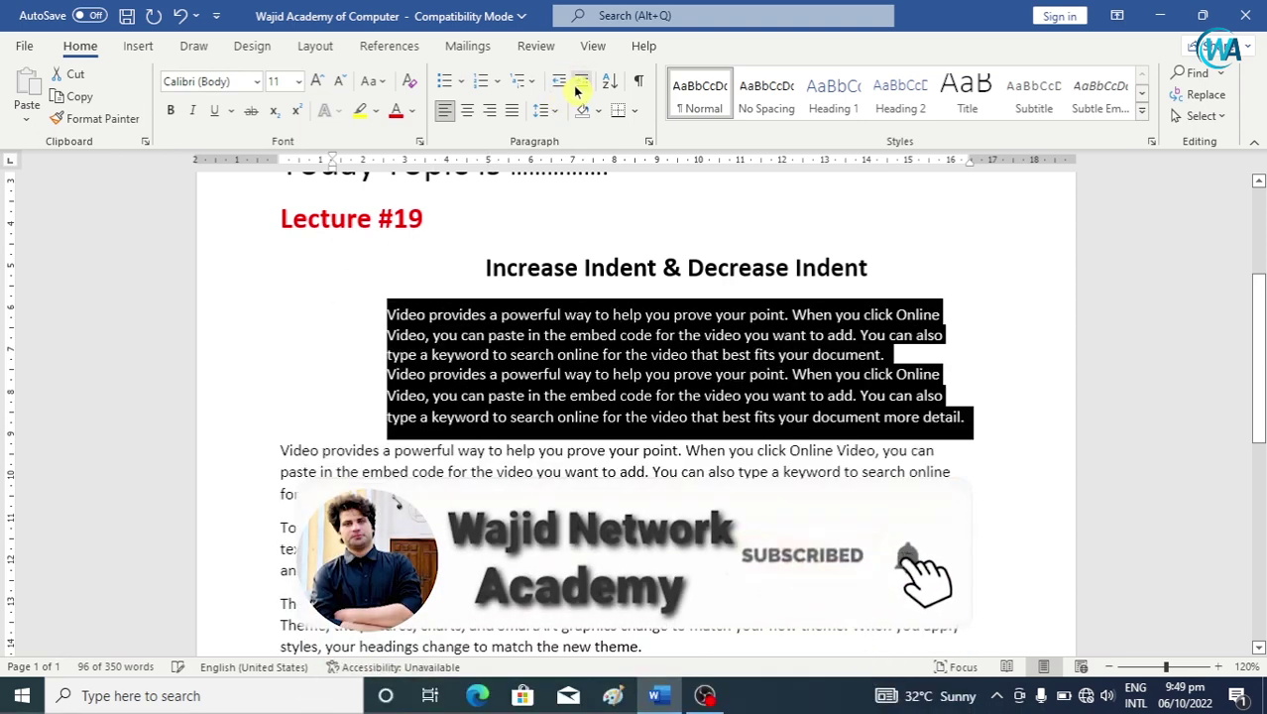
click(577, 91)
click(577, 90)
click(578, 90)
click(578, 90)
click(579, 90)
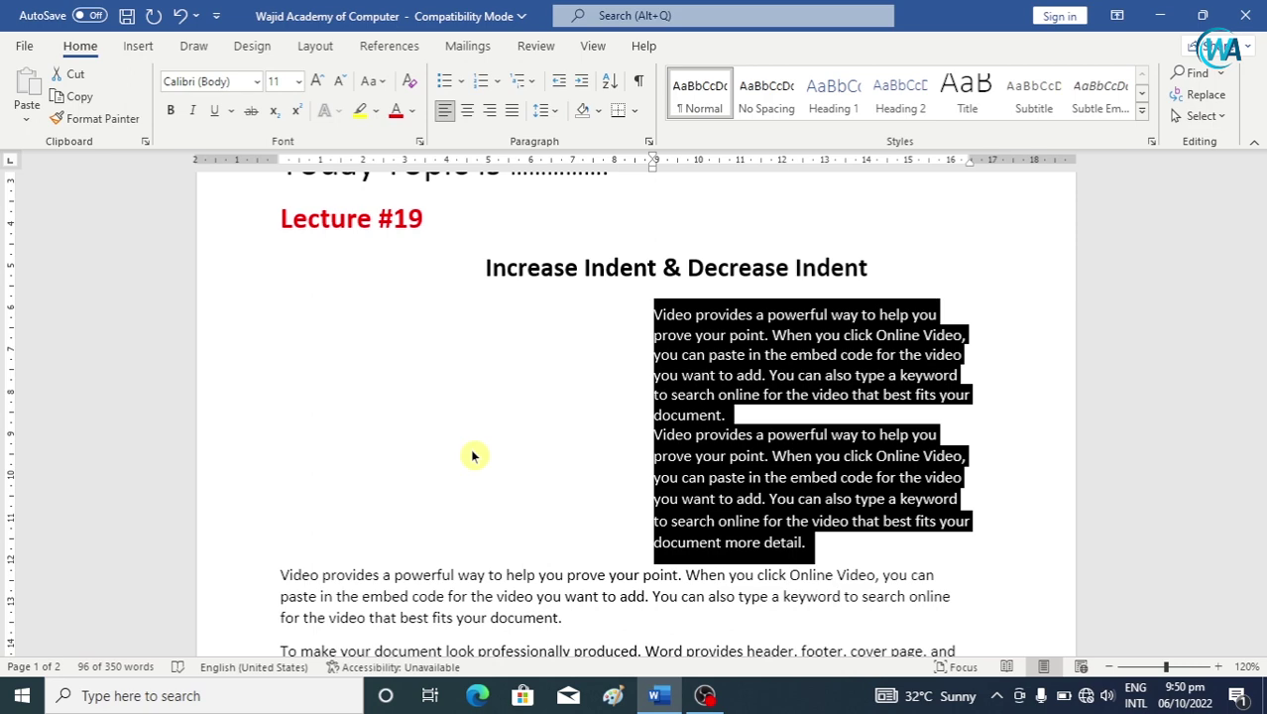
Reselect the two indented paragraphs and decrease their indent back to the left margin
scroll(625, 428, down, 1)
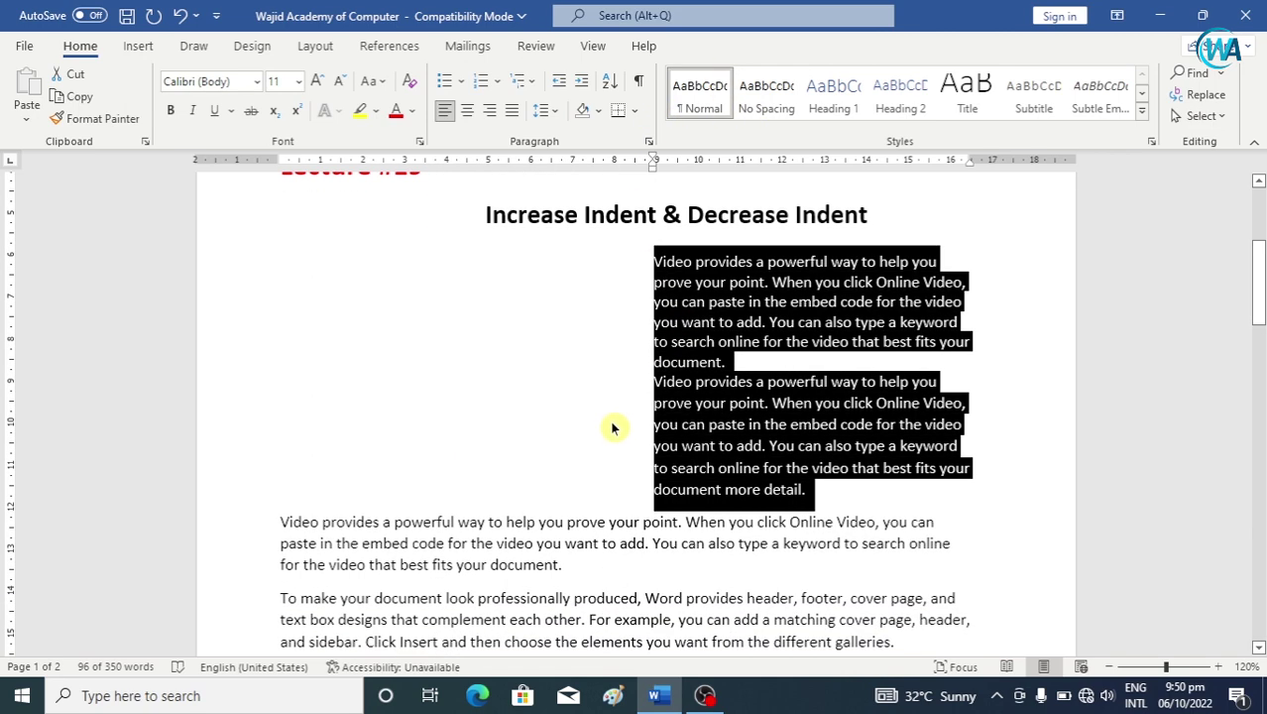
scroll(610, 429, down, 1)
scroll(608, 426, up, 1)
key(ctrl+shift+m)
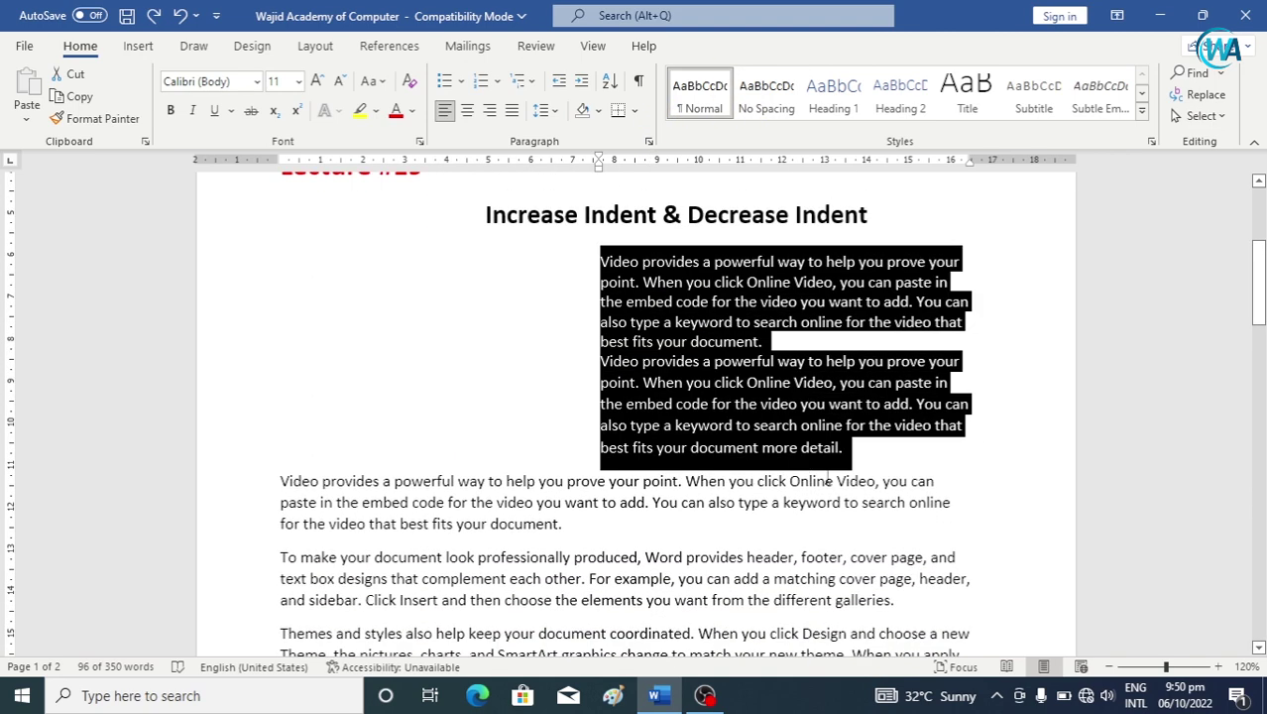
click(861, 471)
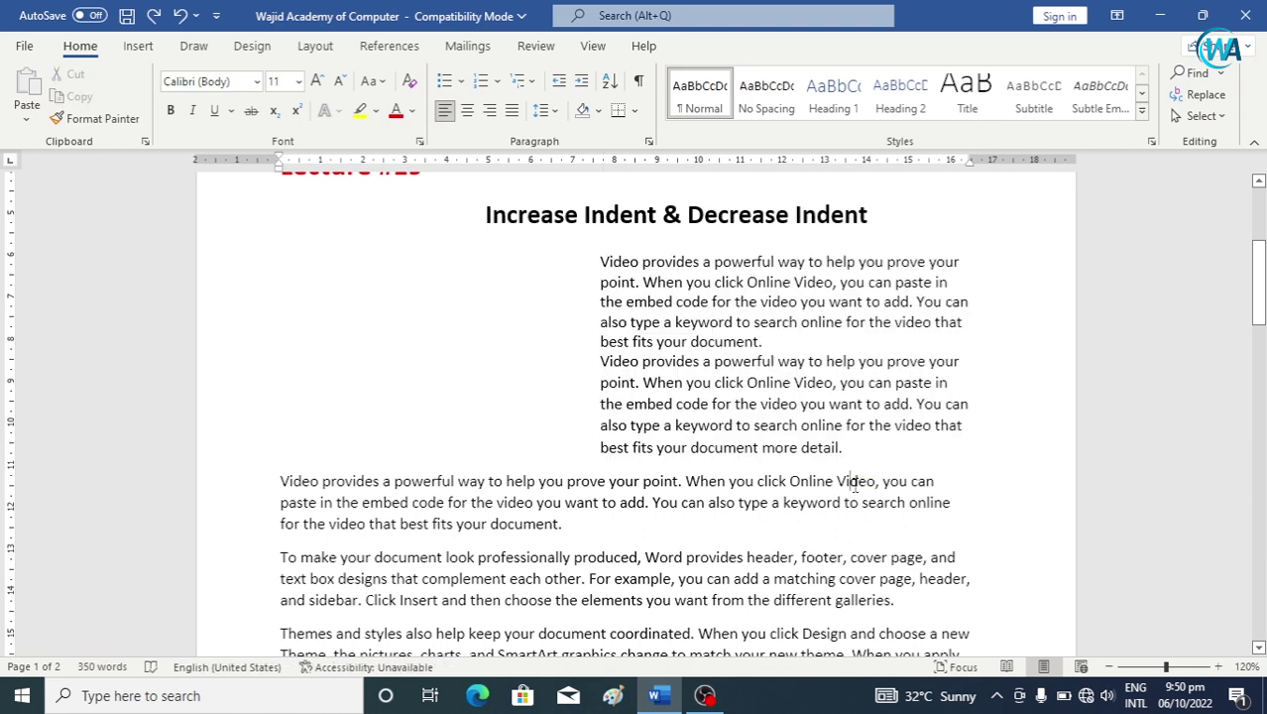
click(601, 264)
drag(607, 283, 858, 450)
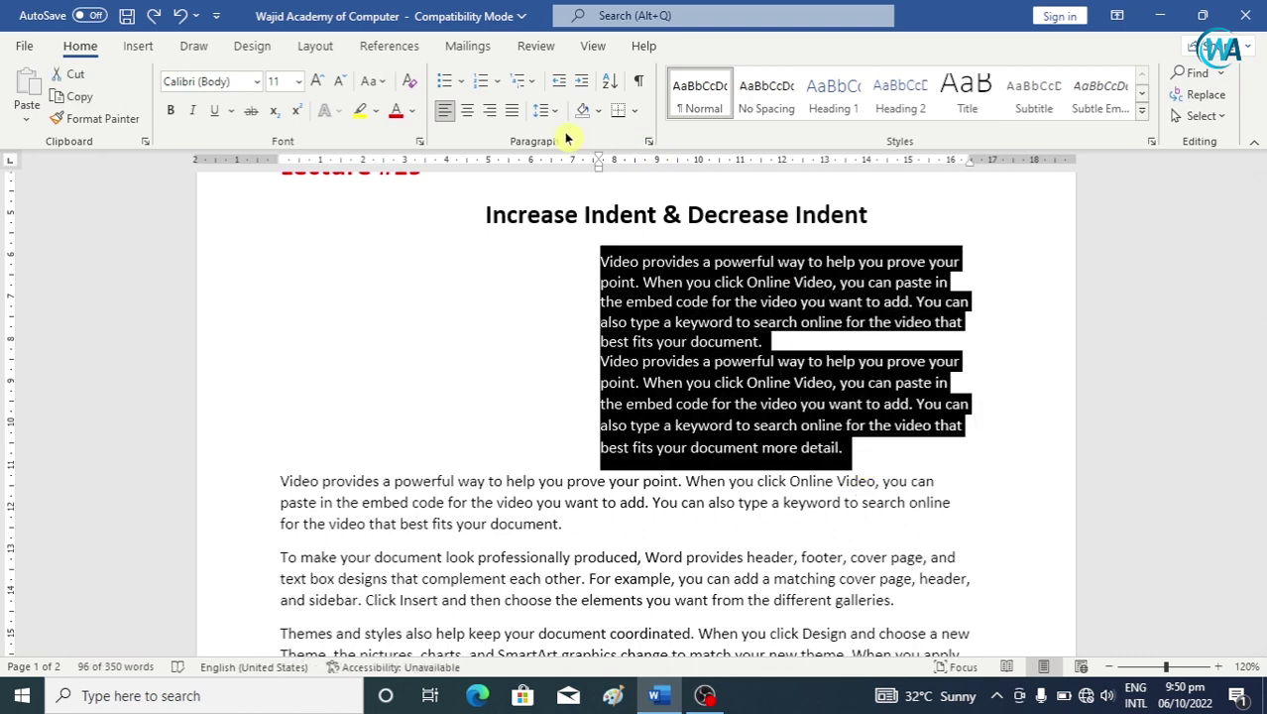
click(561, 85)
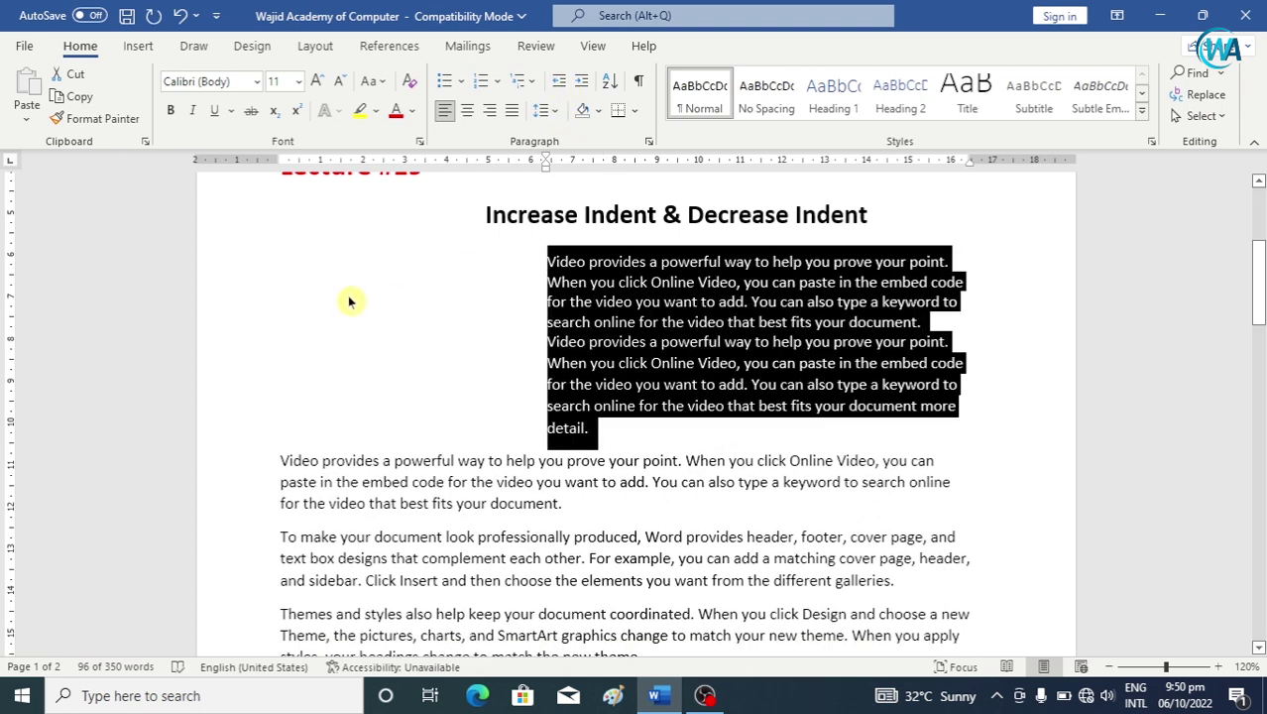
click(562, 81)
click(562, 81)
click(562, 82)
click(563, 81)
click(562, 81)
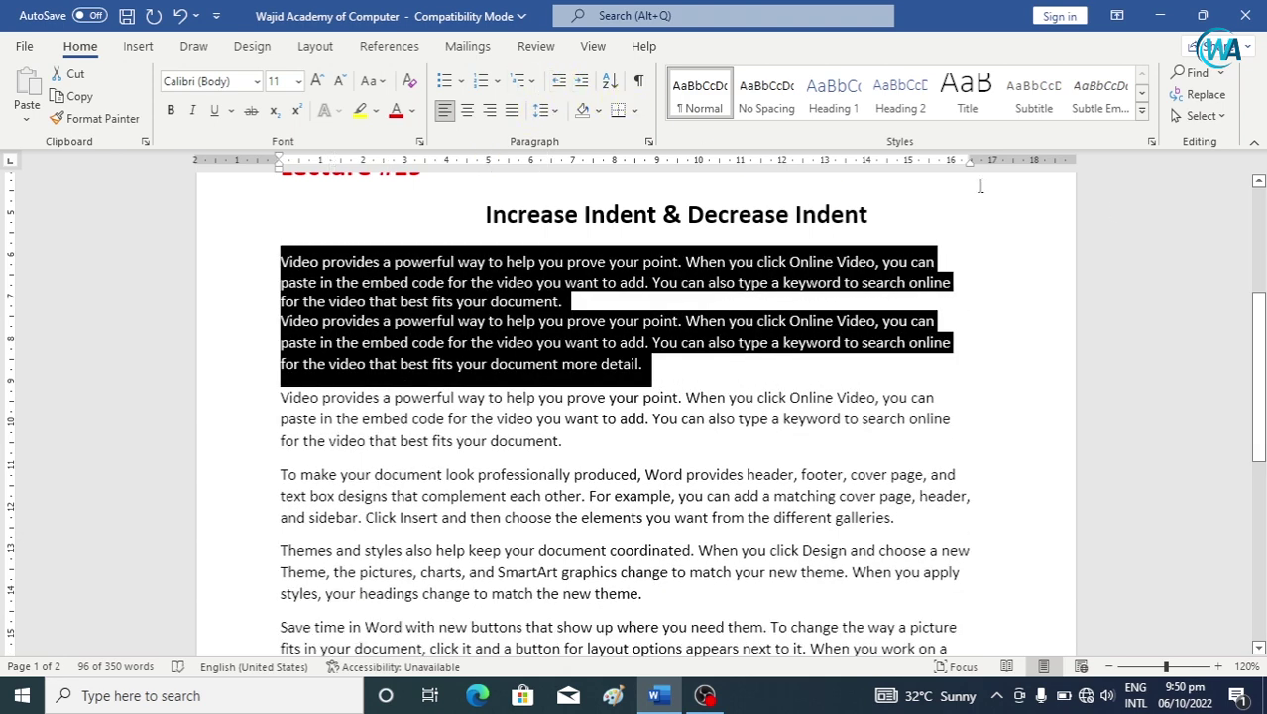
Drag the Right Indent marker left so the first two paragraphs wrap near the page centre
drag(961, 160, 867, 166)
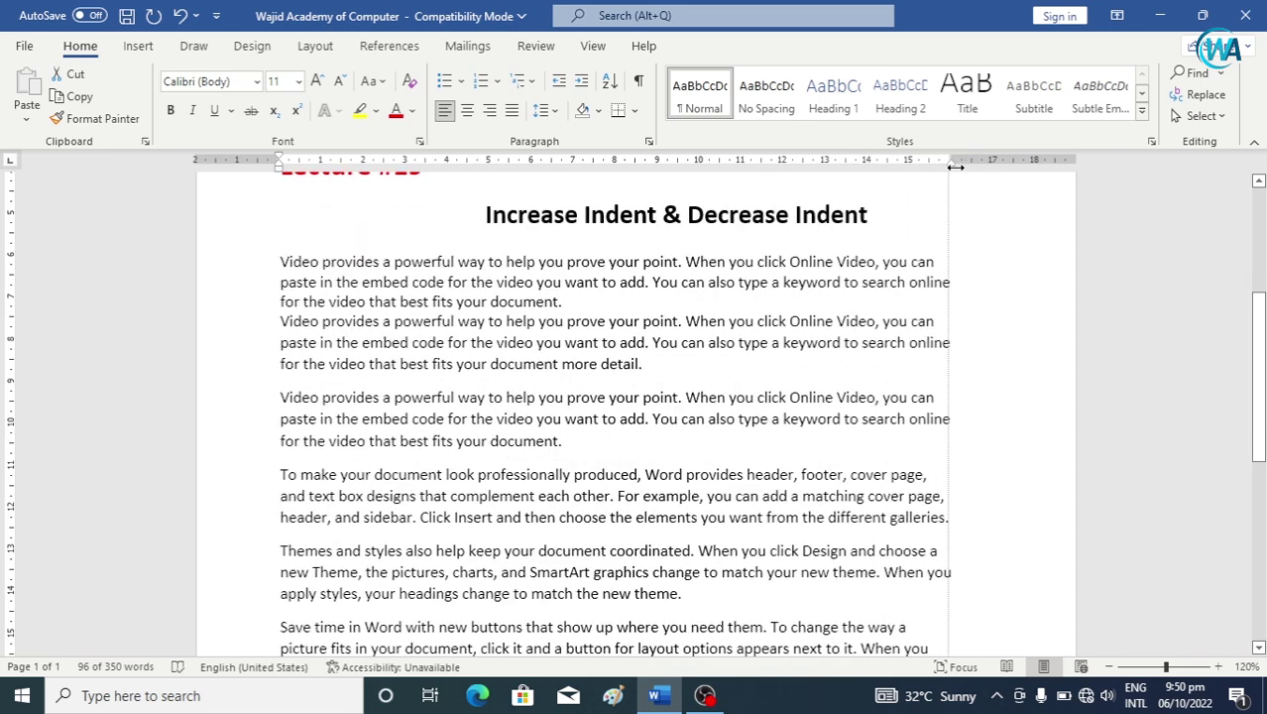
drag(933, 166, 968, 168)
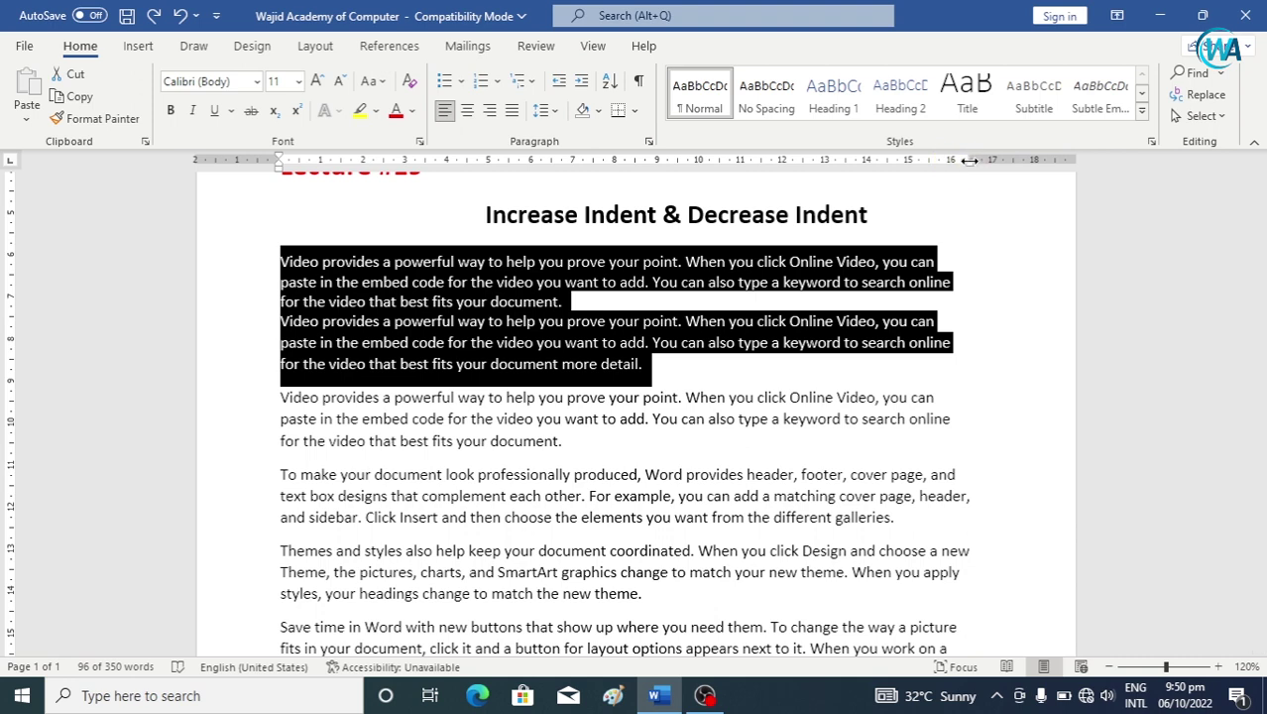
mouse_move(973, 174)
mouse_down()
mouse_move(744, 179)
mouse_move(644, 167)
mouse_move(700, 167)
mouse_up()
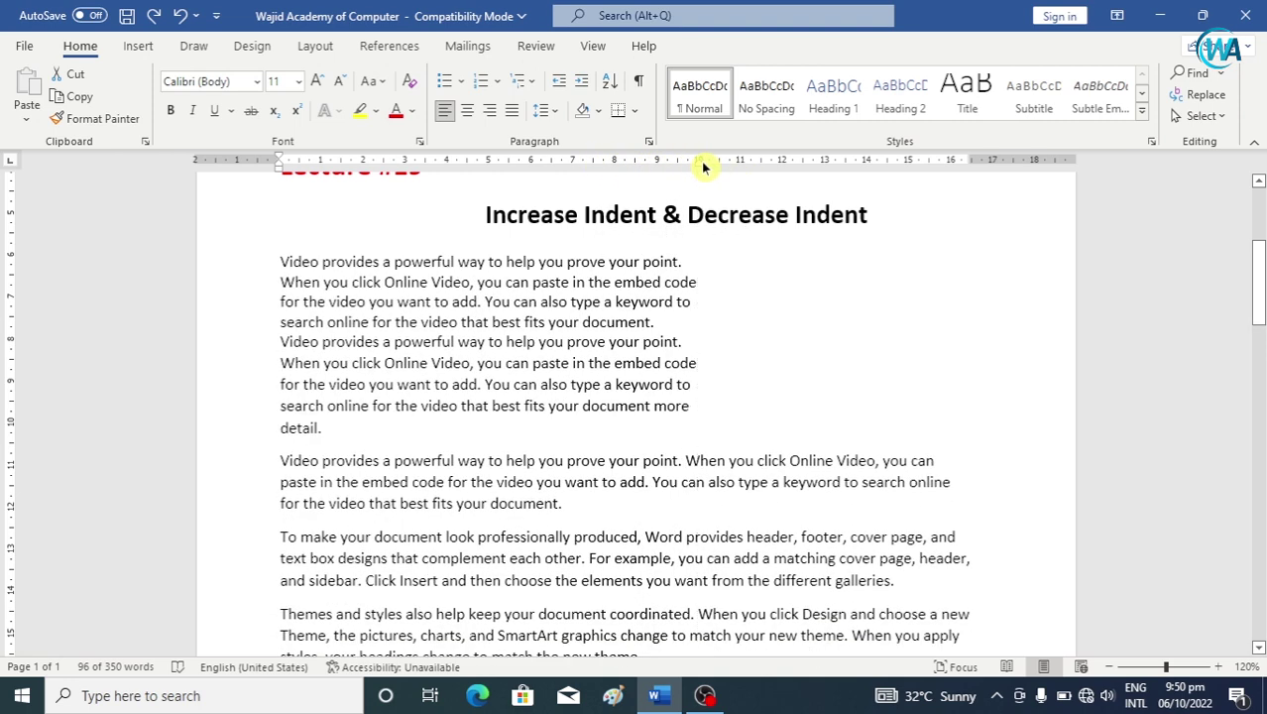
click(730, 415)
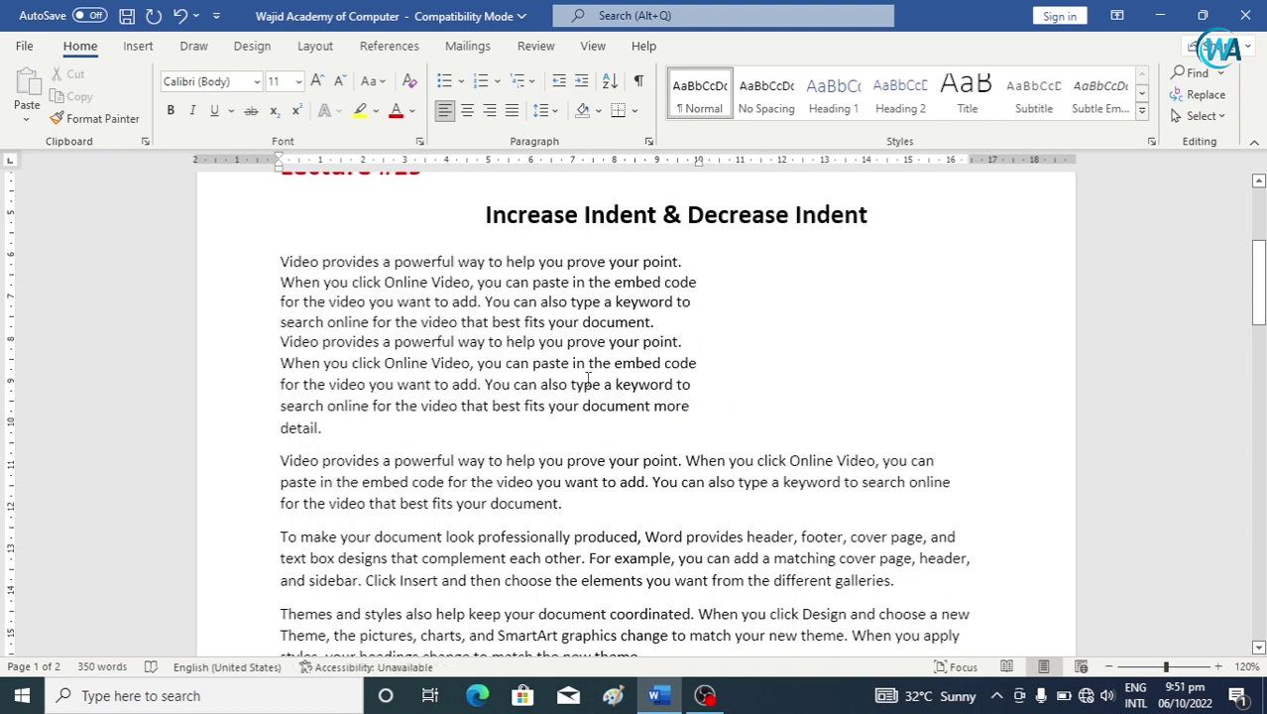
drag(279, 458, 561, 504)
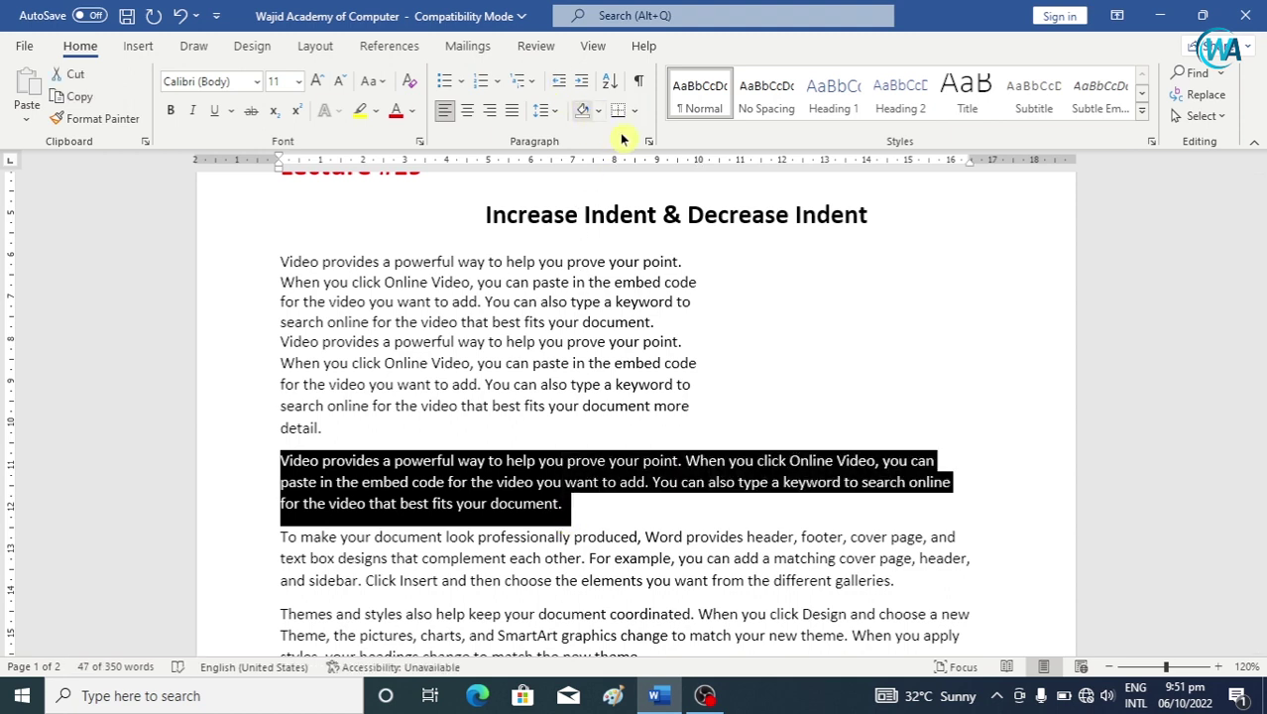
Select the third 'Video provides' paragraph and shift the ruler's left margin boundary further left
click(800, 478)
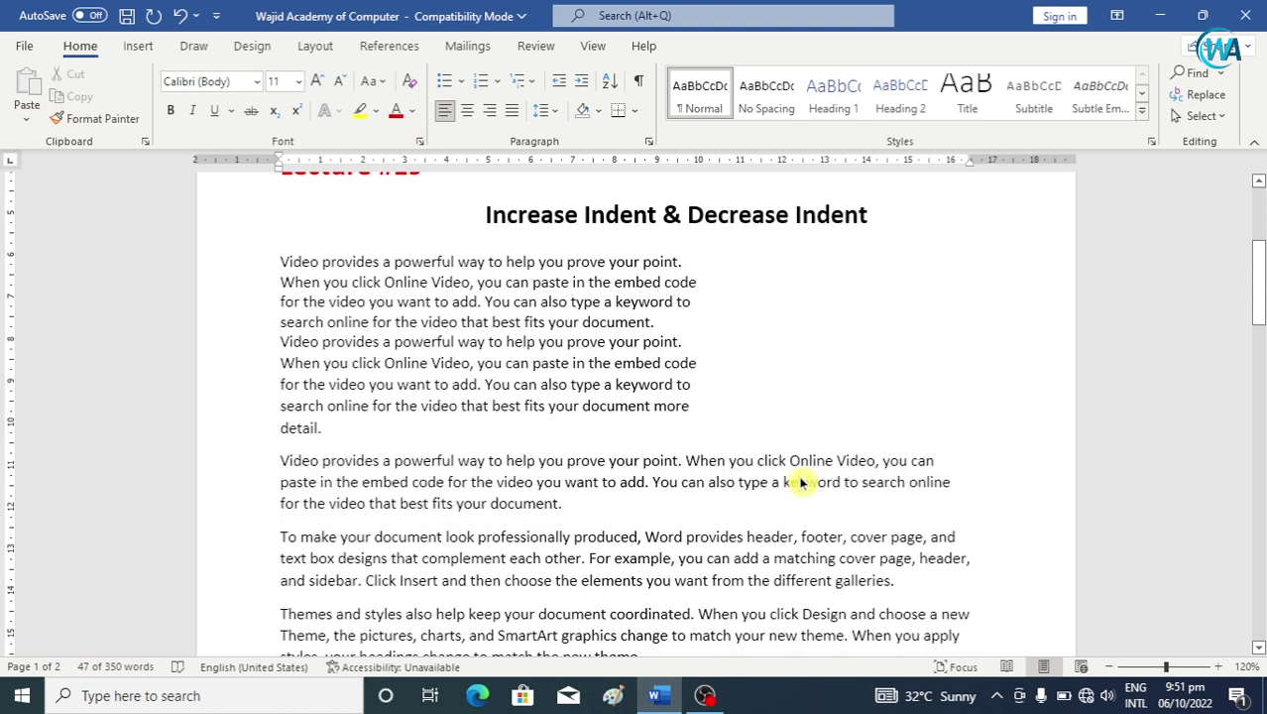
triple_click(293, 455)
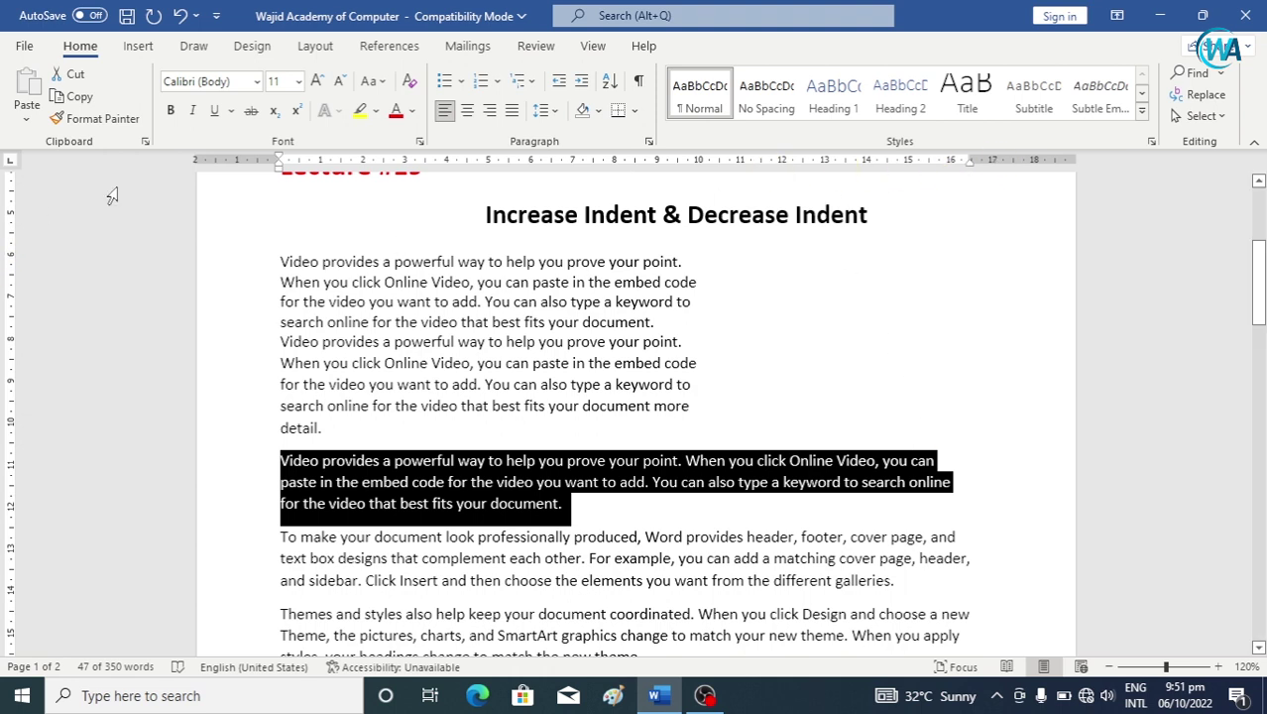
drag(280, 168, 273, 171)
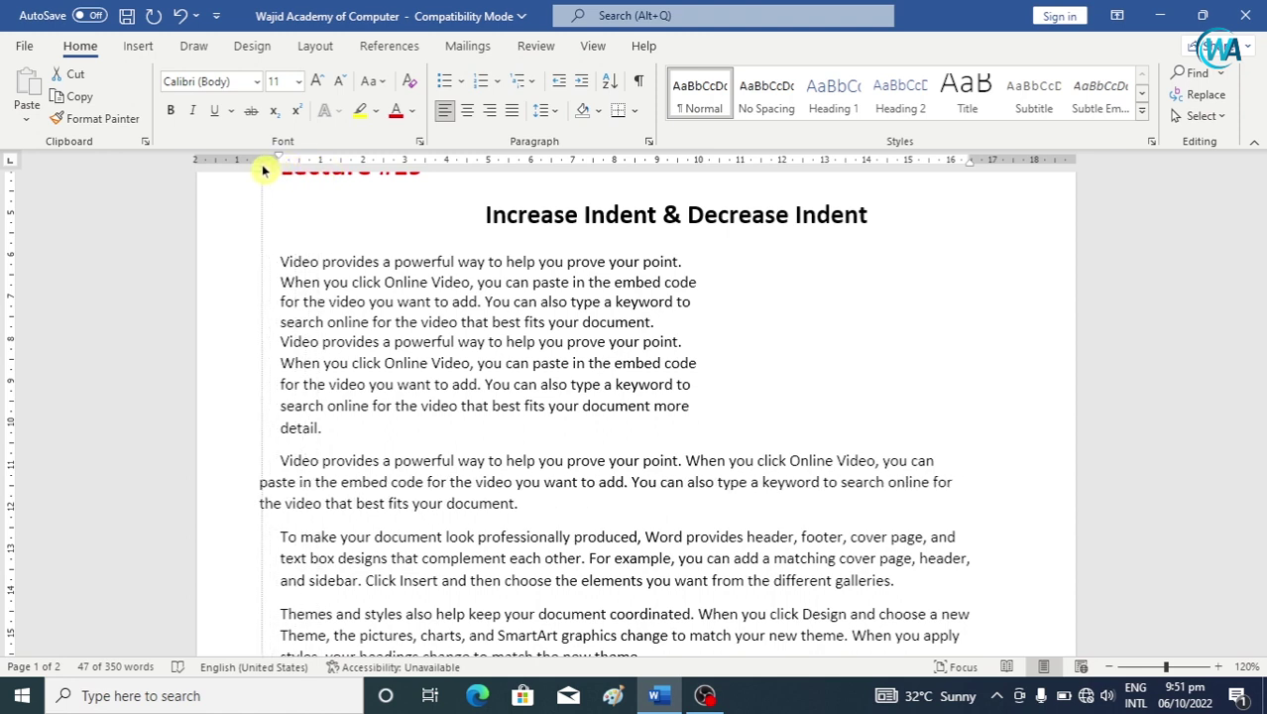
drag(274, 171, 278, 174)
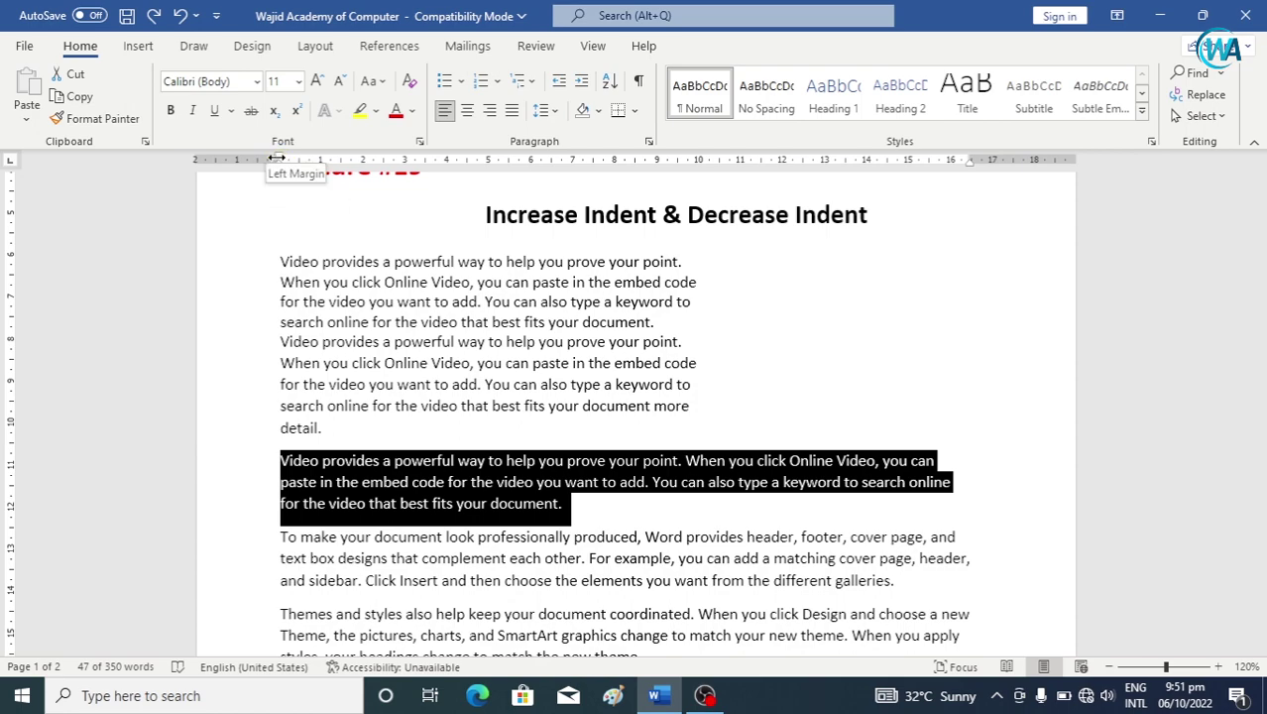
drag(277, 158, 246, 159)
Indent the third 'Video provides' paragraph four steps right into a narrow right-hand block
triple_click(260, 452)
click(270, 442)
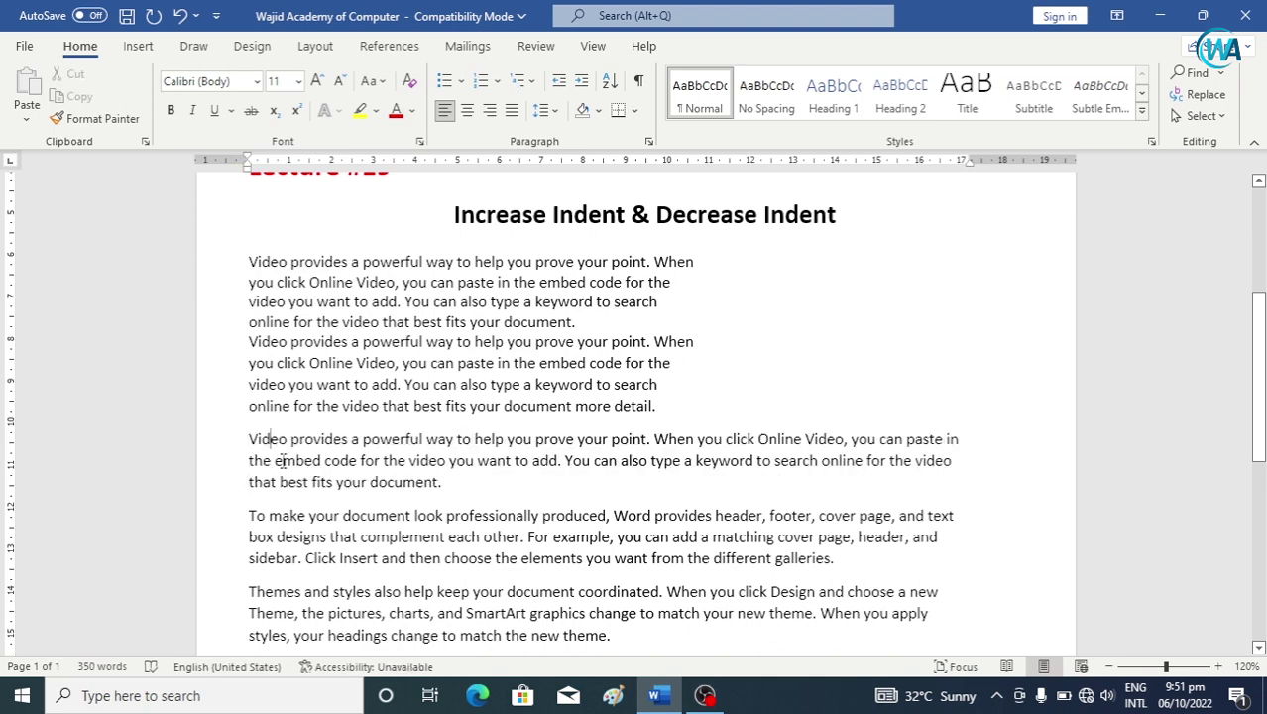
drag(252, 439, 443, 483)
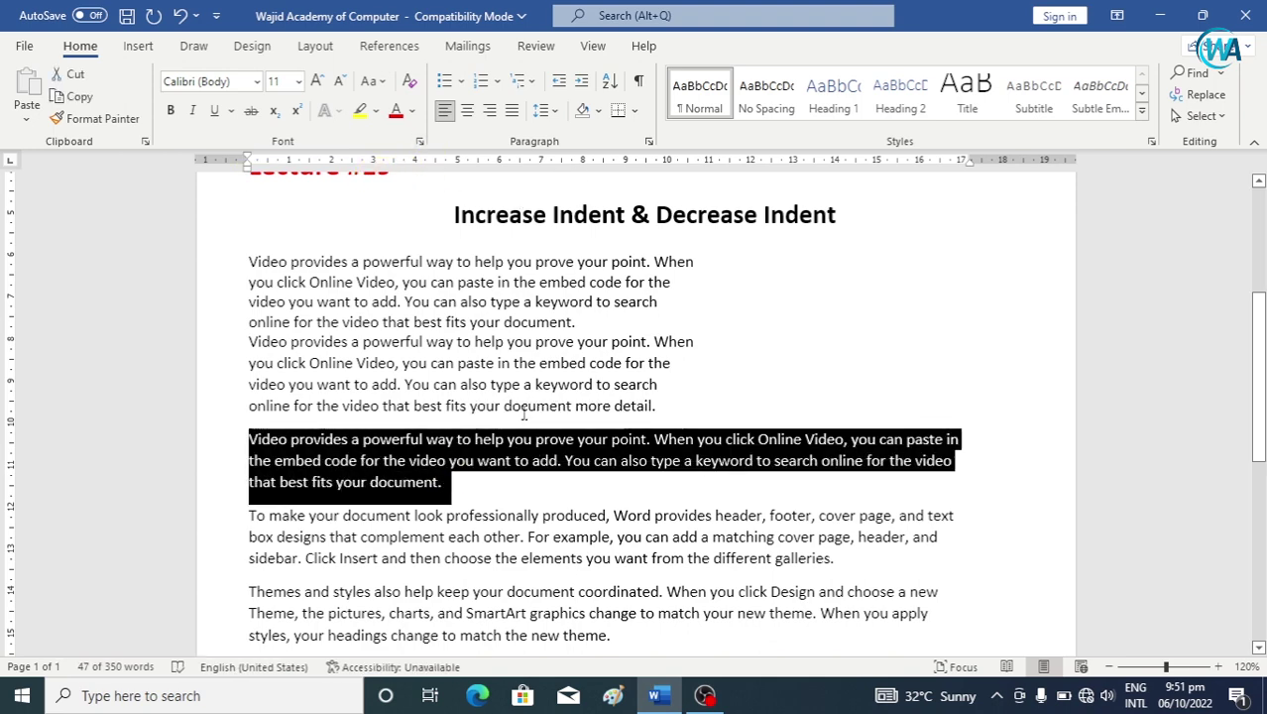
click(582, 83)
click(582, 84)
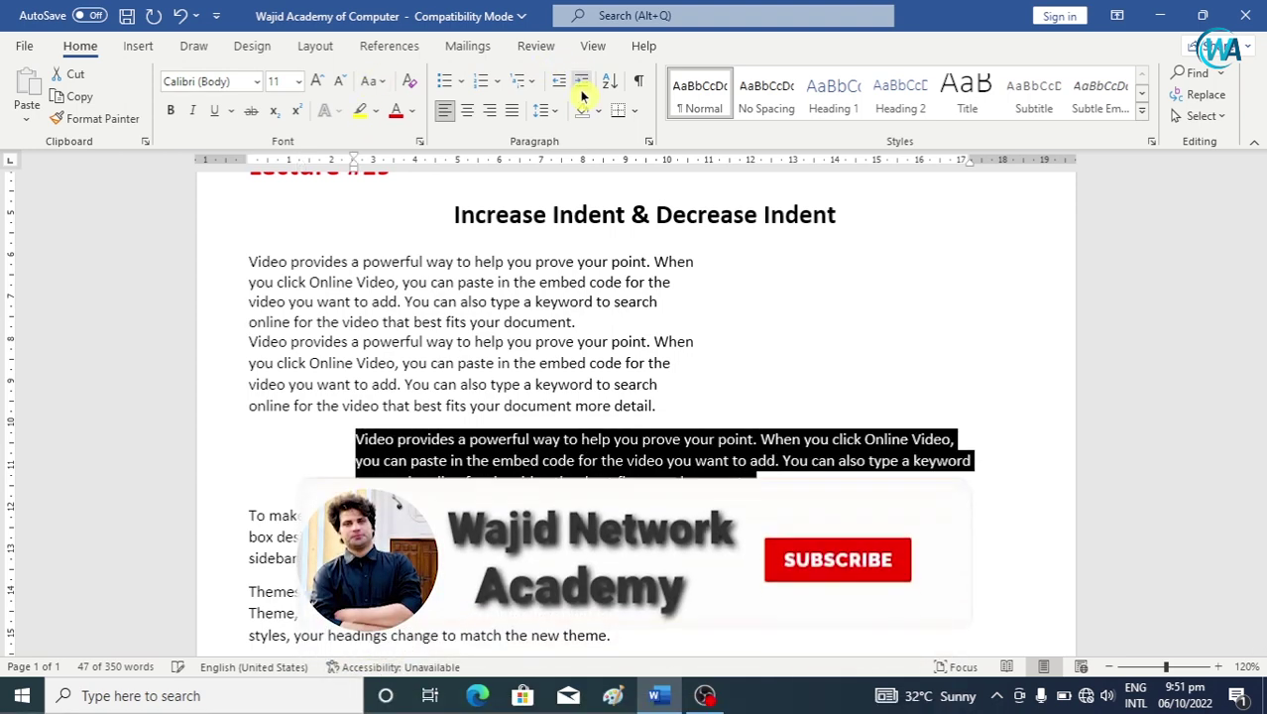
click(582, 83)
click(582, 83)
click(582, 84)
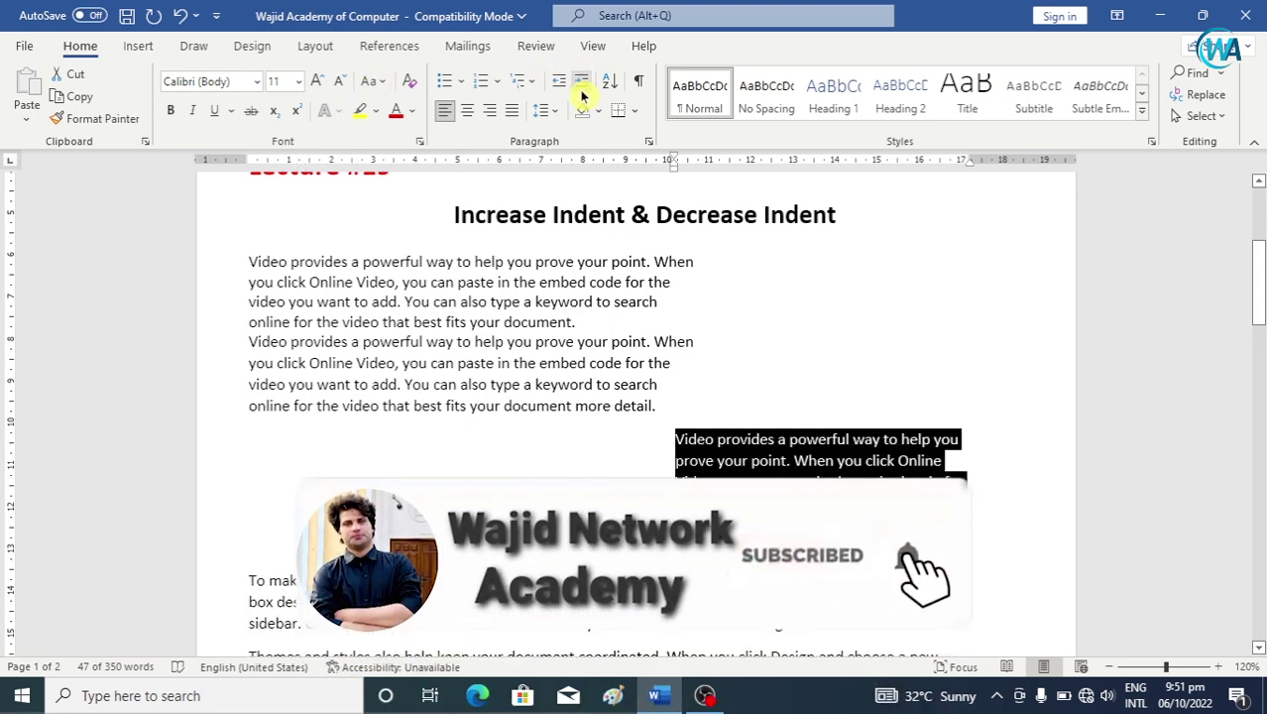
scroll(795, 533, down, 2)
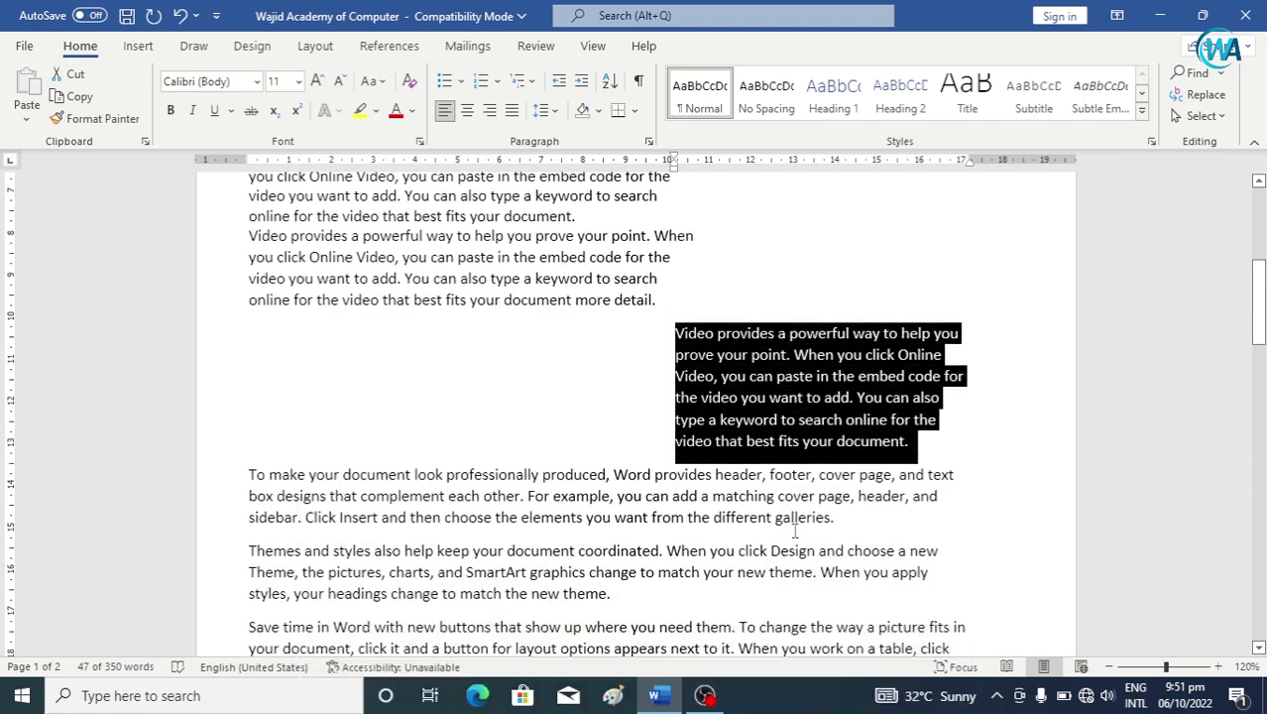
drag(249, 475, 843, 518)
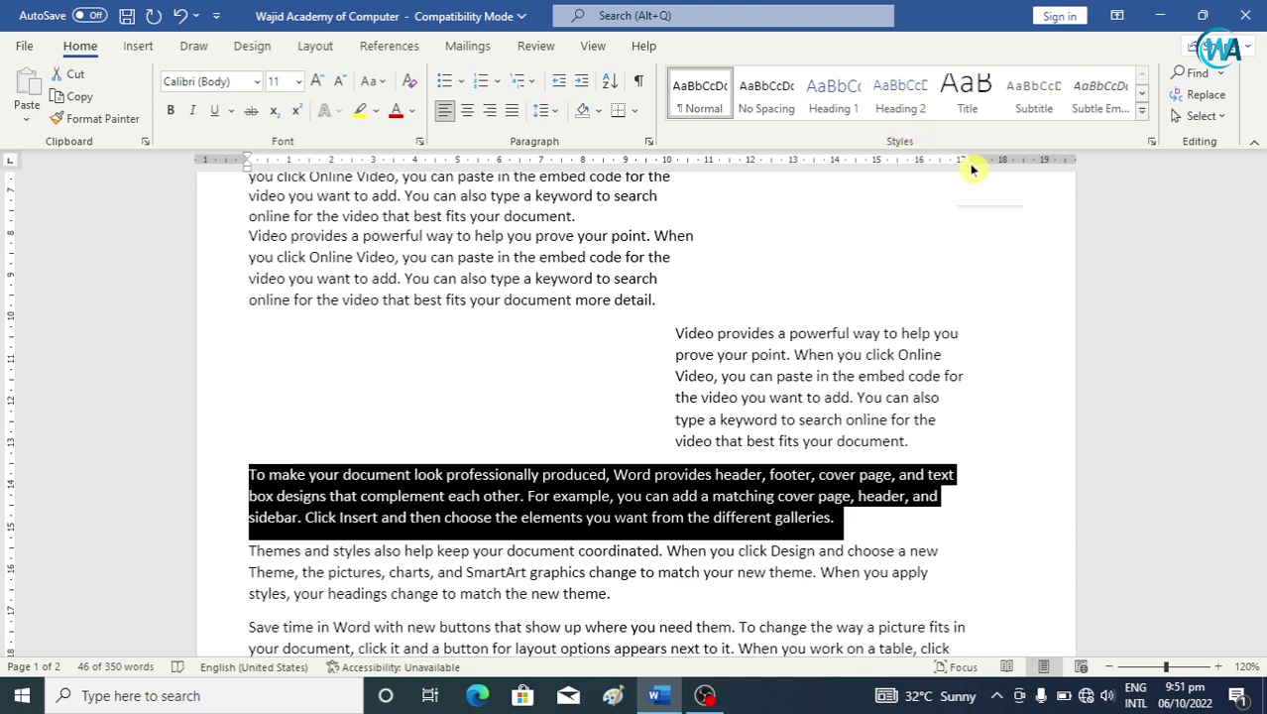
Drag the Right Indent marker so the 'To make your document' paragraph wraps near mid-page
mouse_move(972, 169)
mouse_down()
mouse_move(561, 167)
mouse_move(681, 159)
mouse_up()
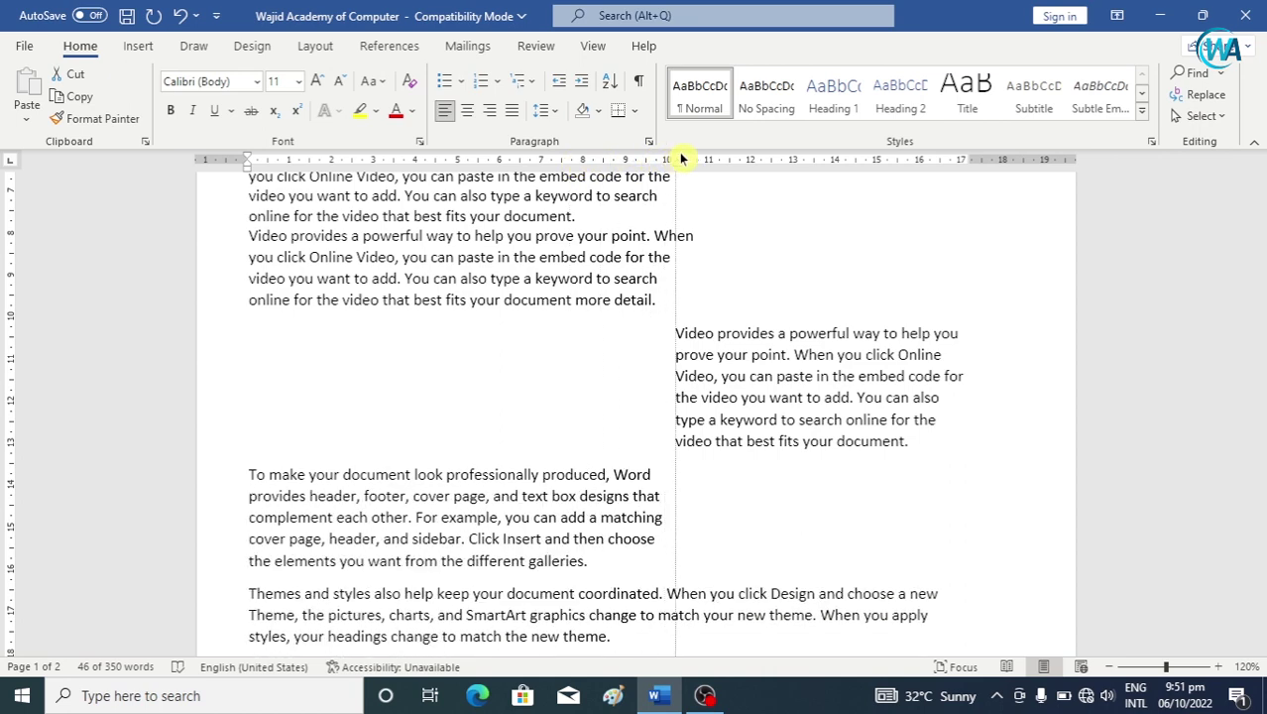
drag(680, 157, 700, 157)
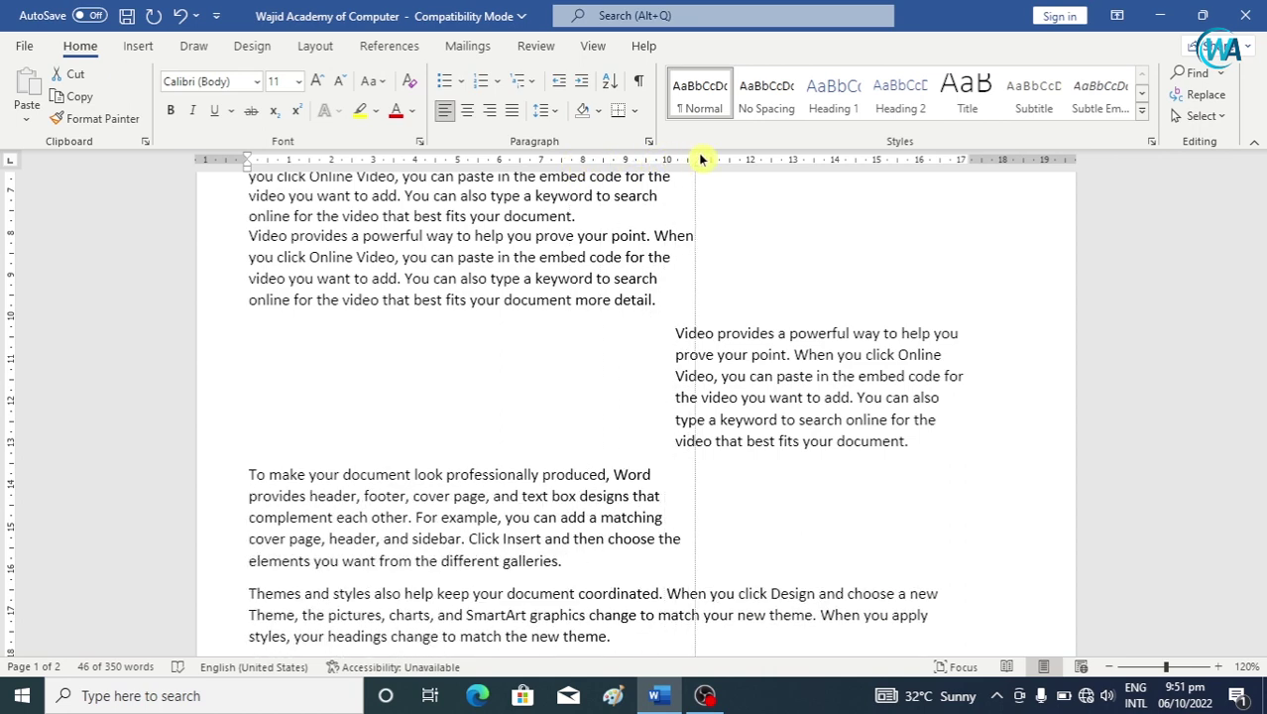
triple_click(444, 481)
scroll(296, 363, down, 5)
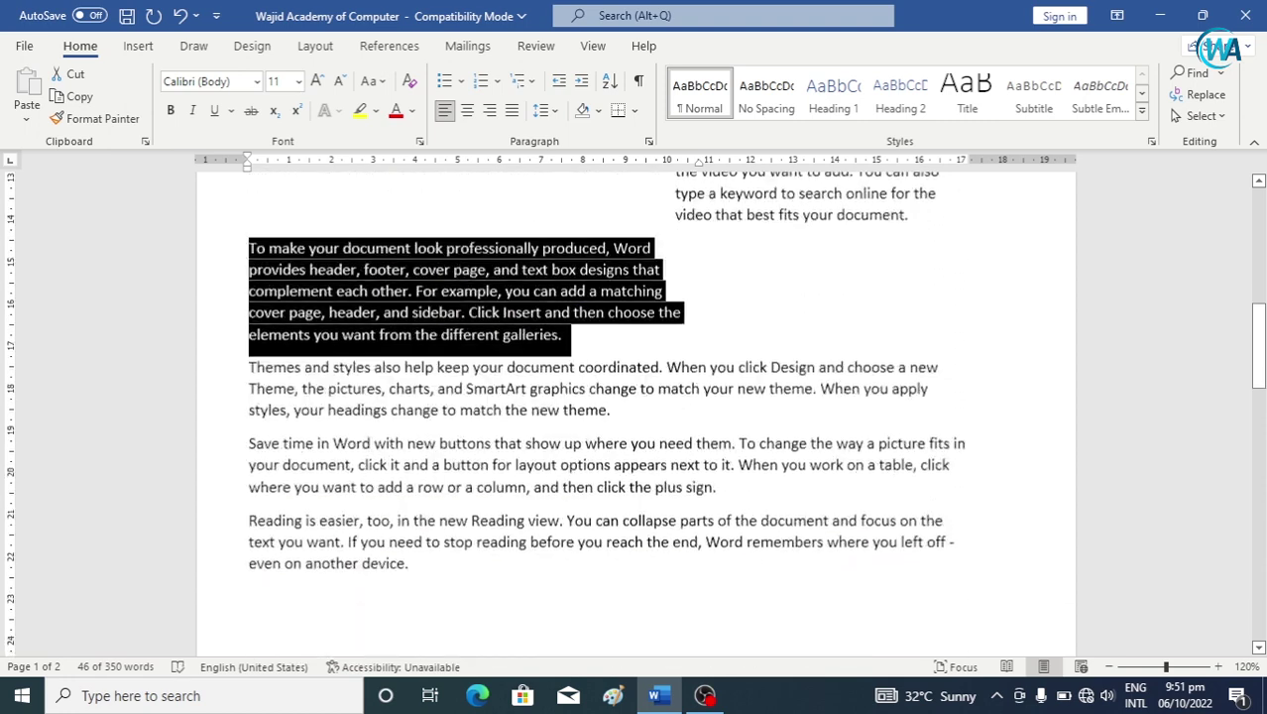
drag(260, 337, 638, 377)
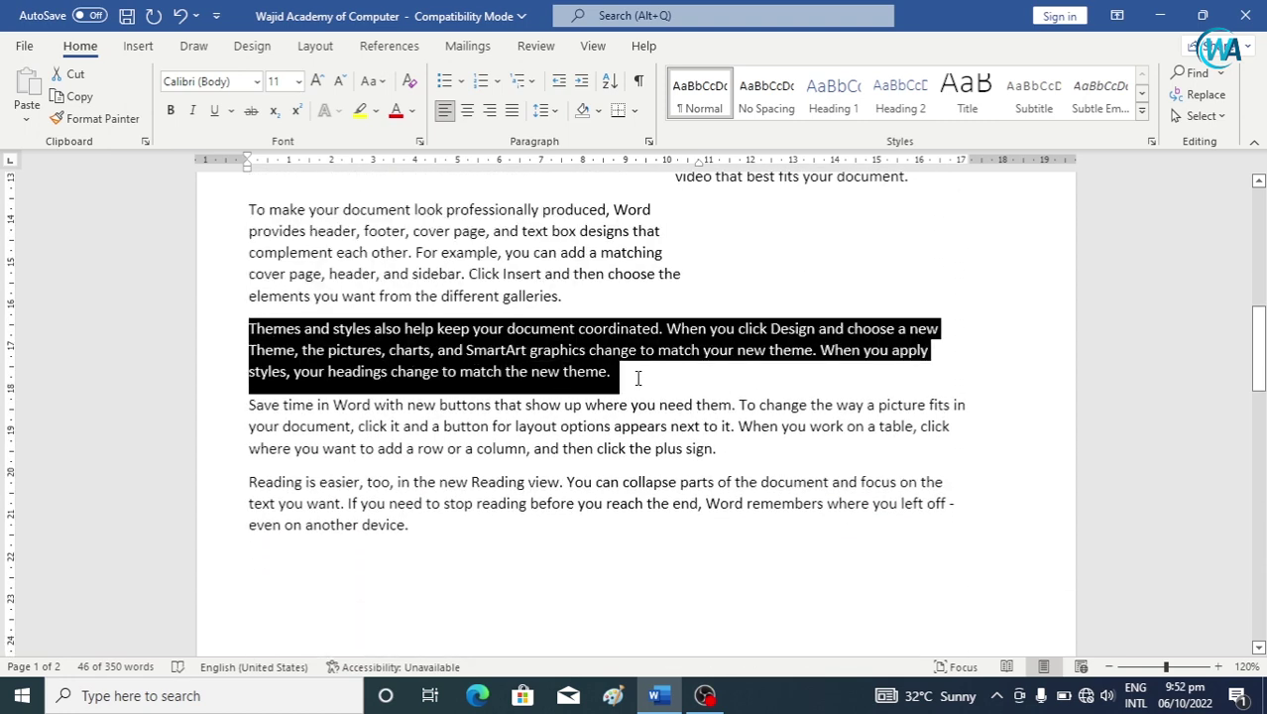
Indent the 'Themes and styles' paragraph three steps right, then deselect it before 'Save time'
click(581, 88)
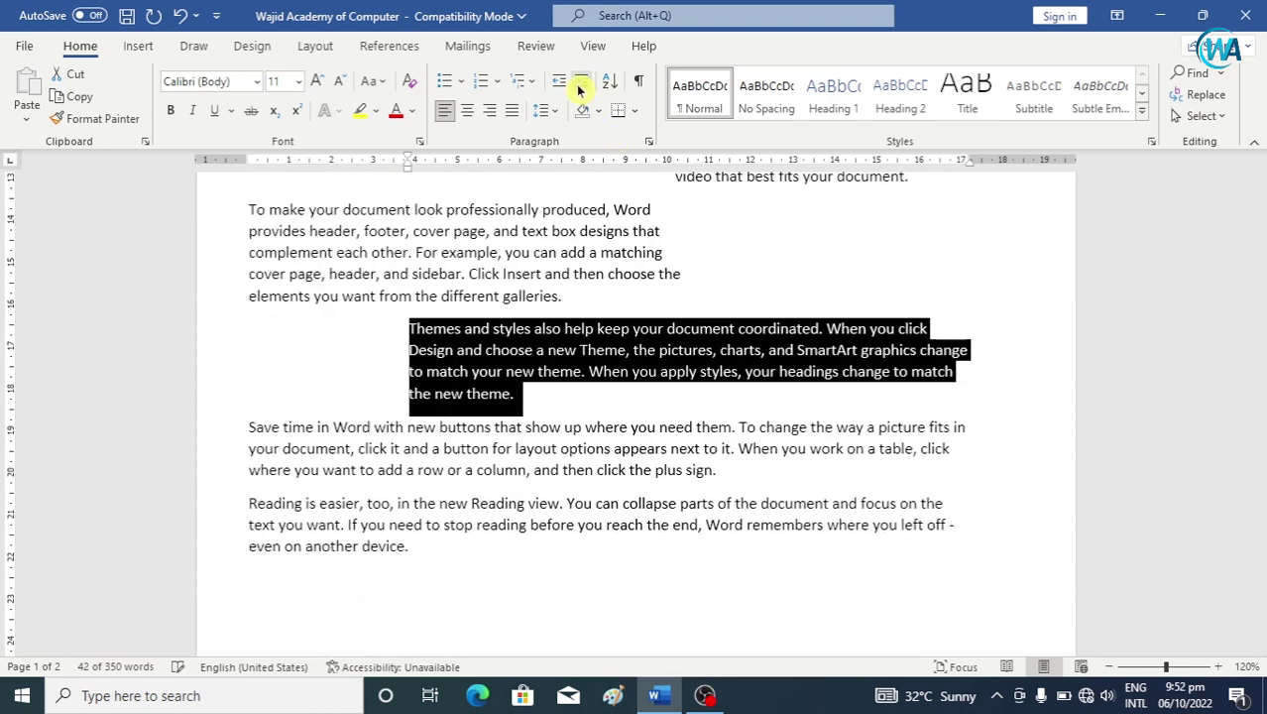
click(581, 88)
click(582, 89)
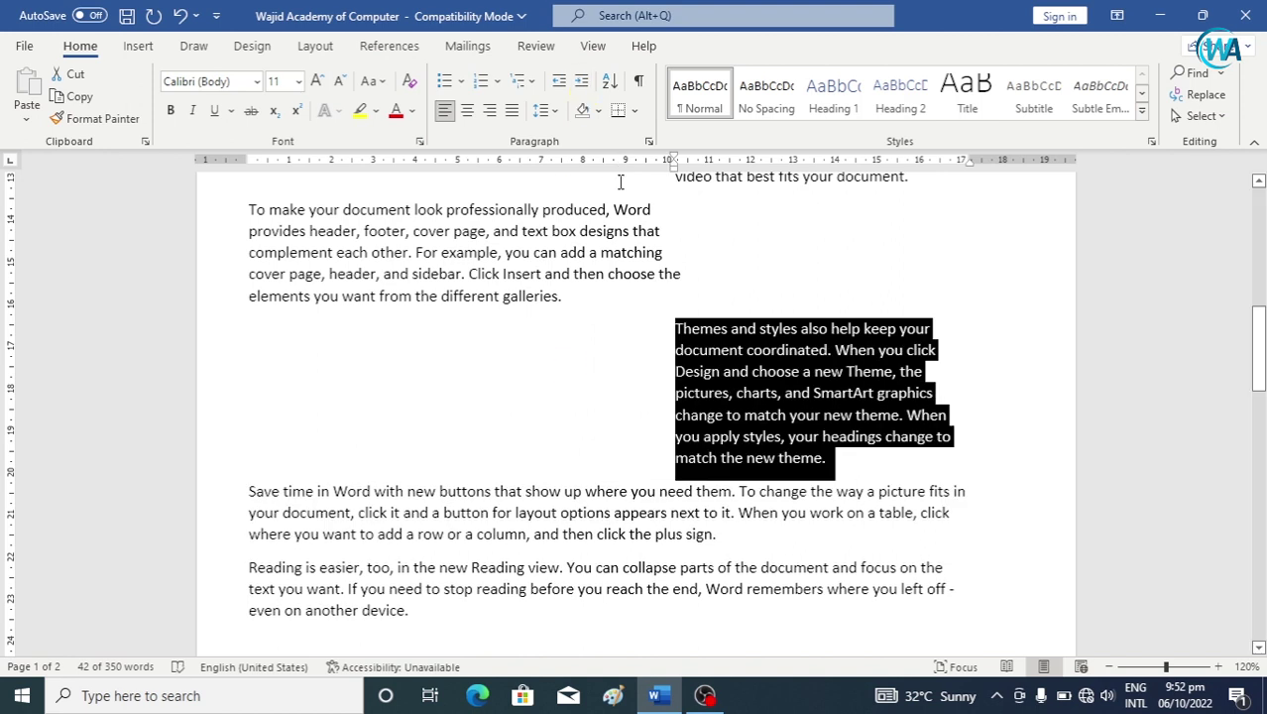
key(F2)
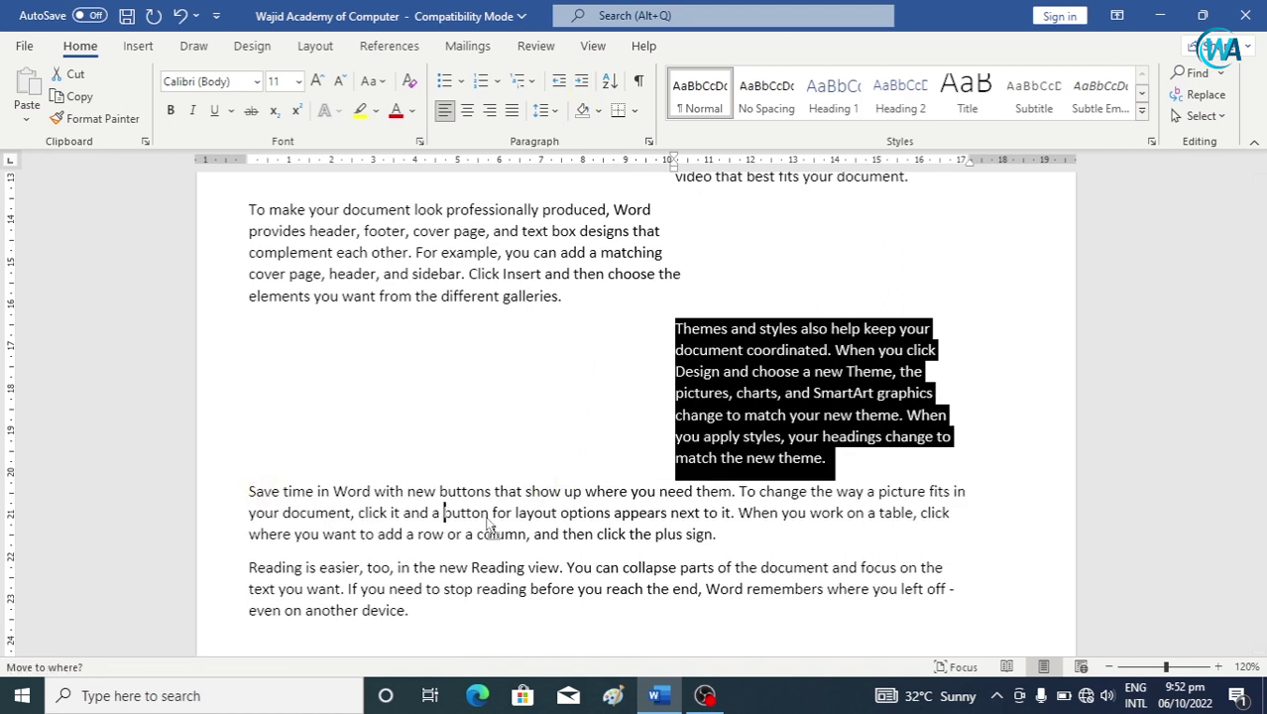
click(250, 496)
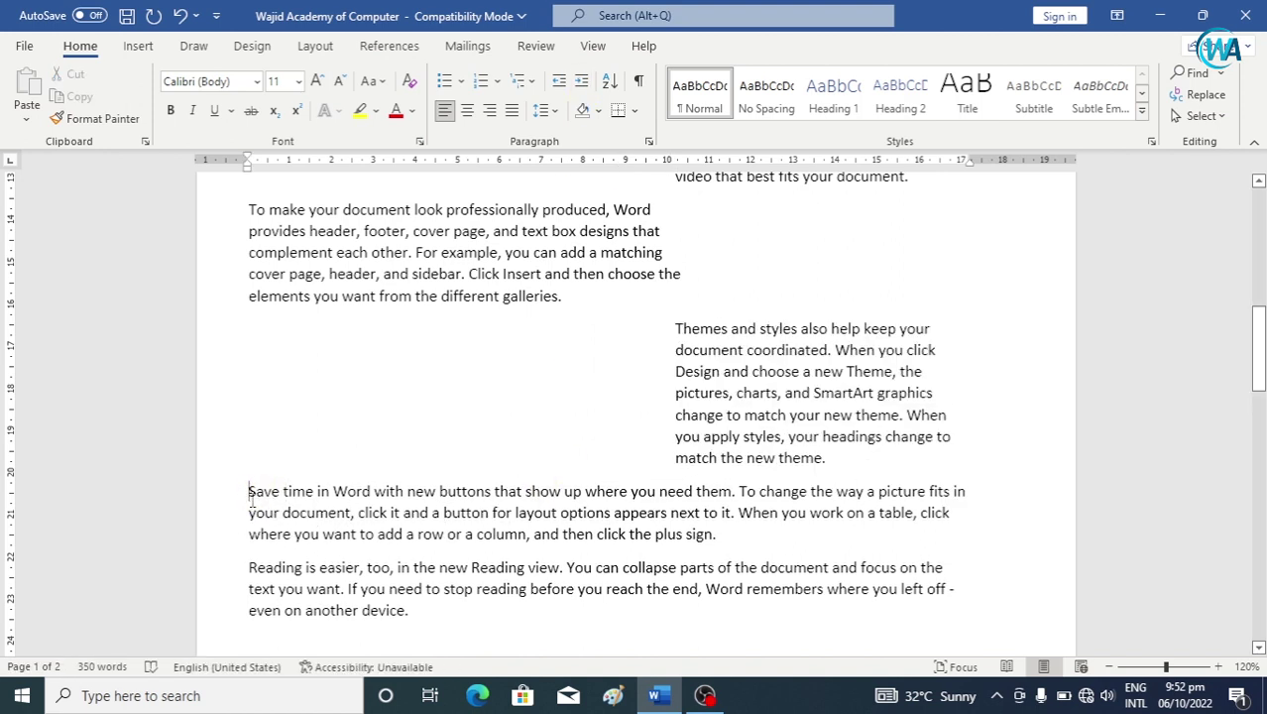
Pull the 'Save time in Word' paragraph's right indent in to about mid-page
drag(250, 492, 720, 535)
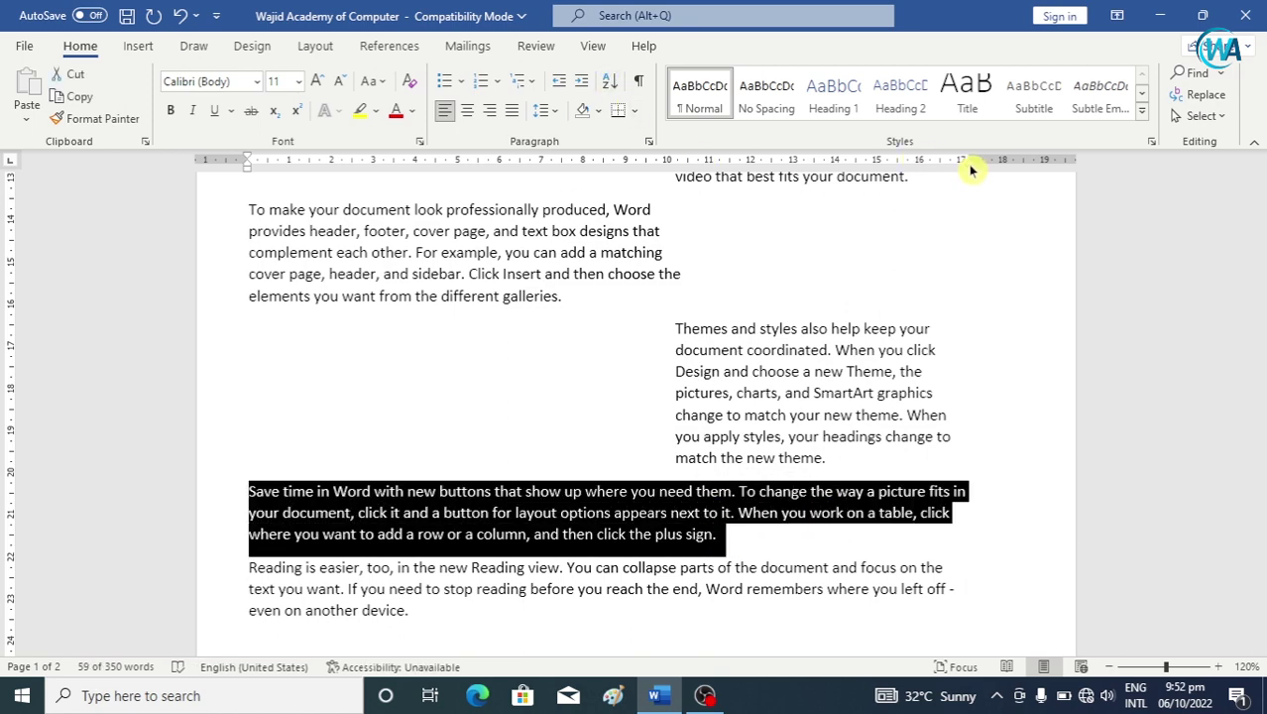
drag(967, 160, 940, 165)
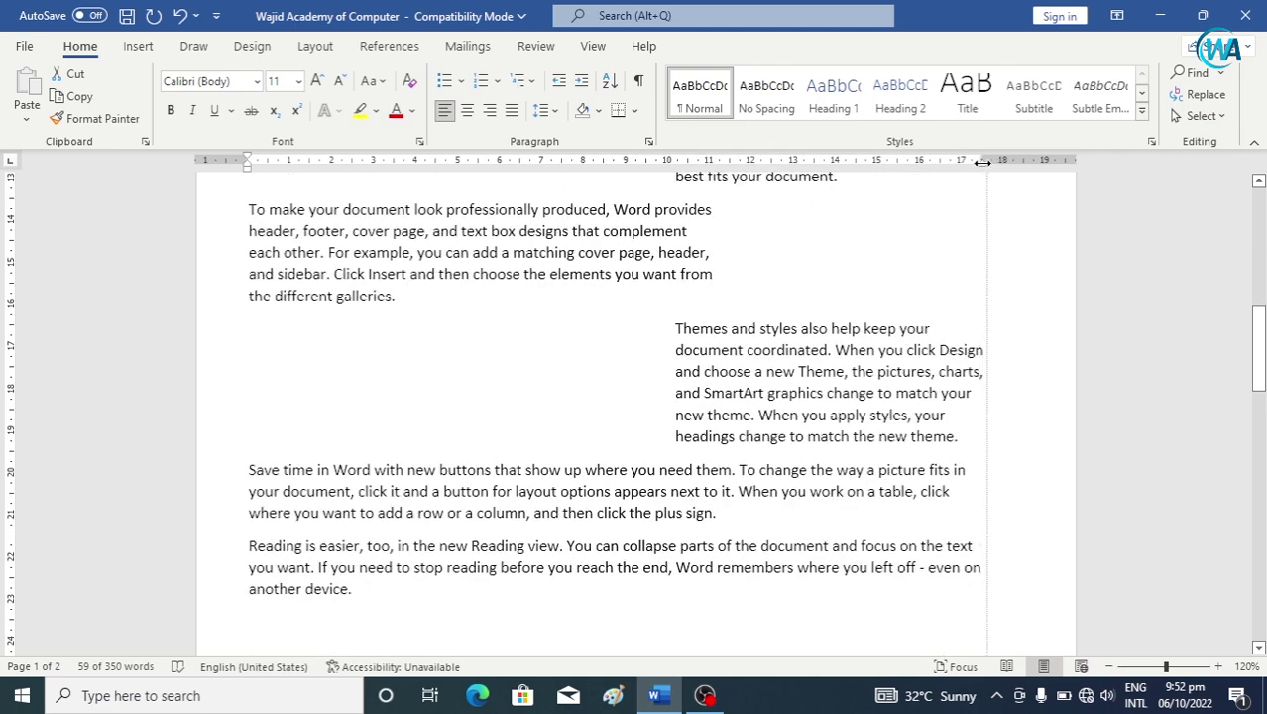
mouse_move(940, 165)
mouse_down()
mouse_move(982, 170)
mouse_move(692, 162)
mouse_move(716, 175)
mouse_up()
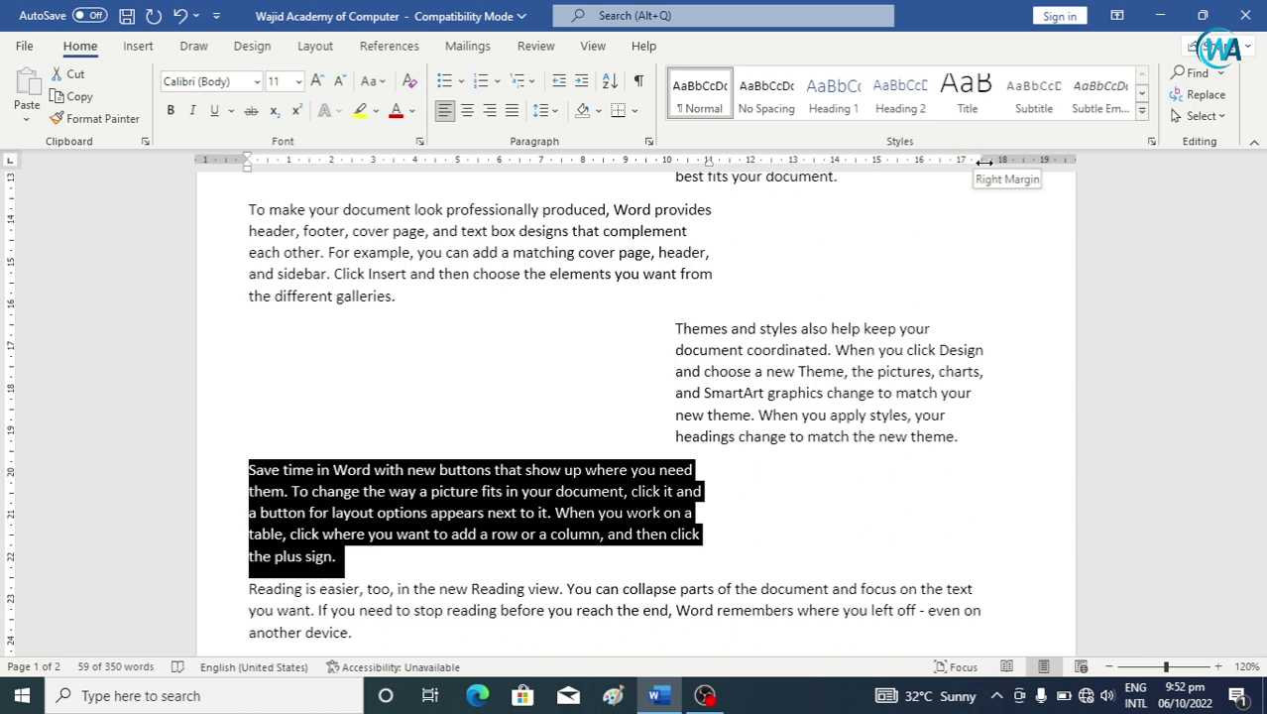
scroll(241, 402, down, 3)
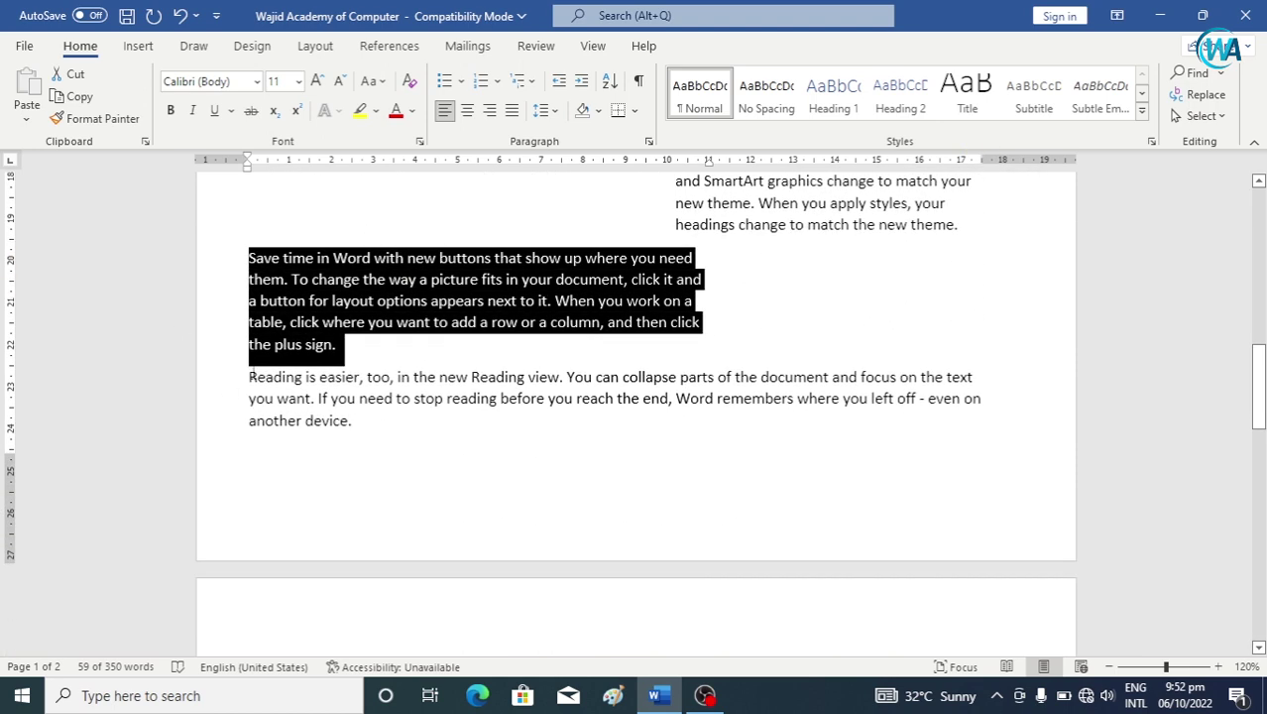
drag(252, 380, 387, 422)
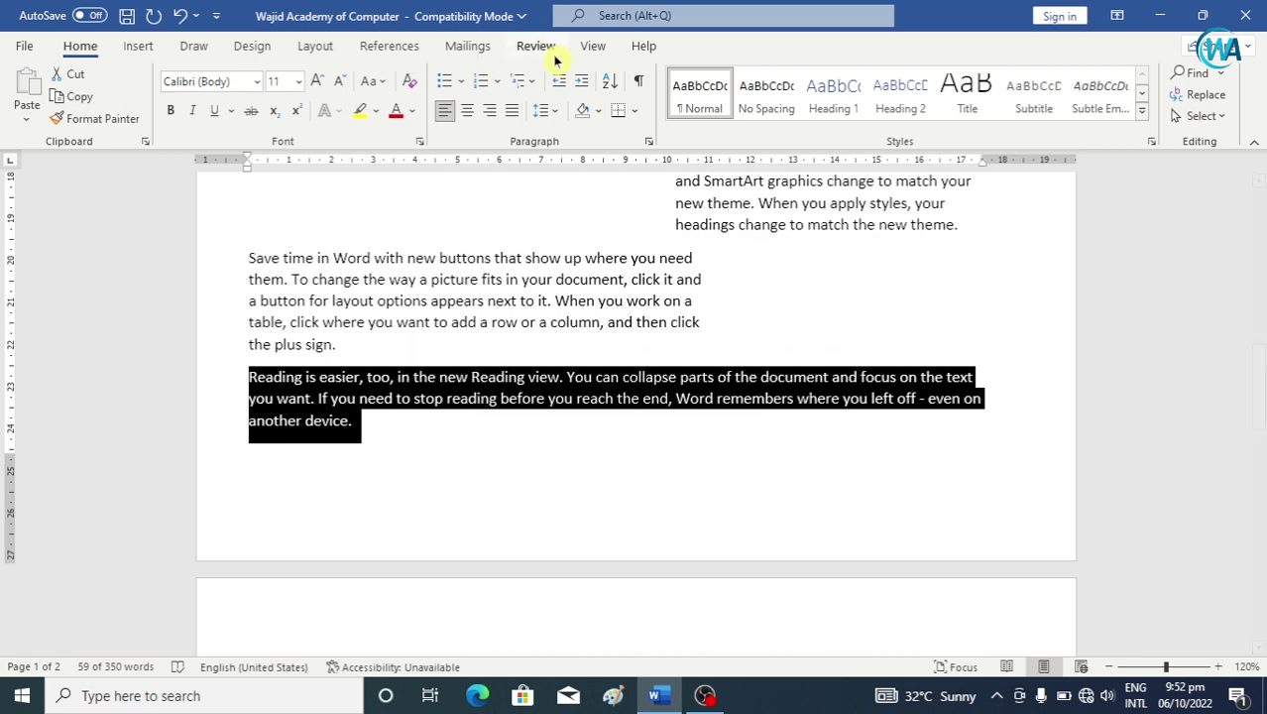
Indent the 'Reading is easier' paragraph right so it starts just left of the page centre
click(582, 88)
click(582, 87)
double_click(582, 87)
double_click(582, 87)
double_click(582, 88)
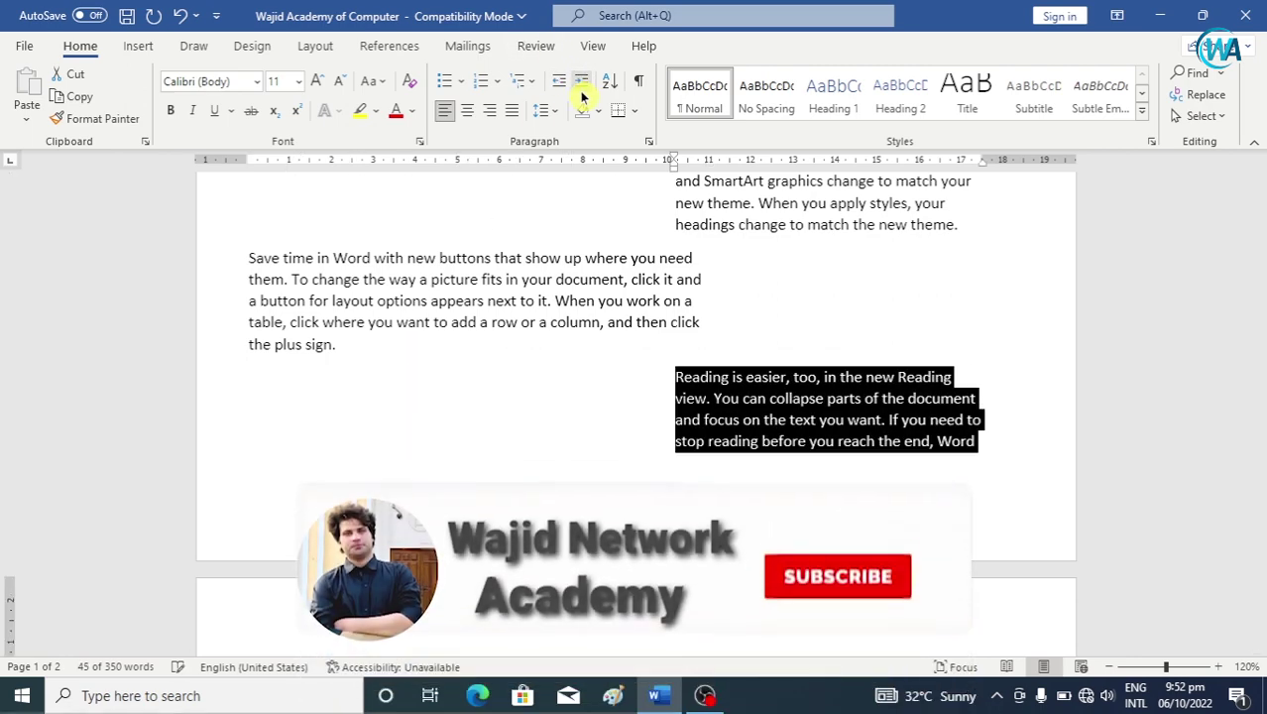
click(582, 87)
scroll(558, 338, up, 2)
scroll(558, 339, up, 1)
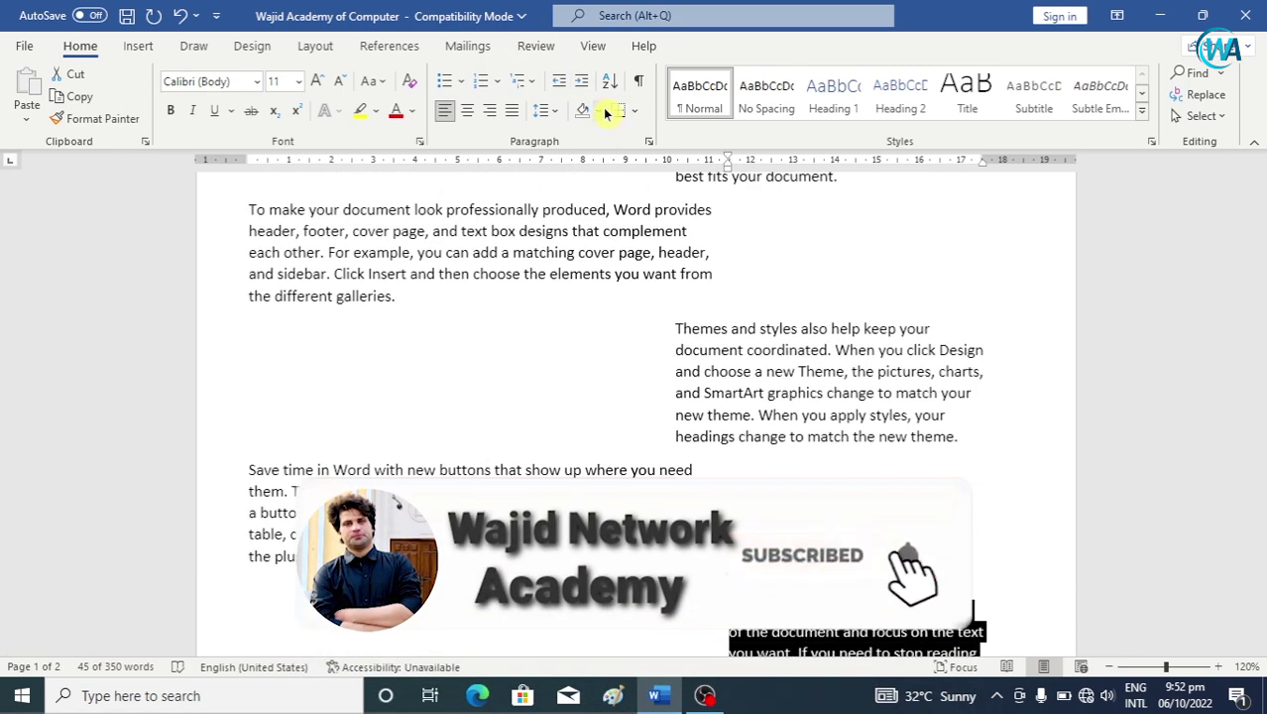
click(558, 81)
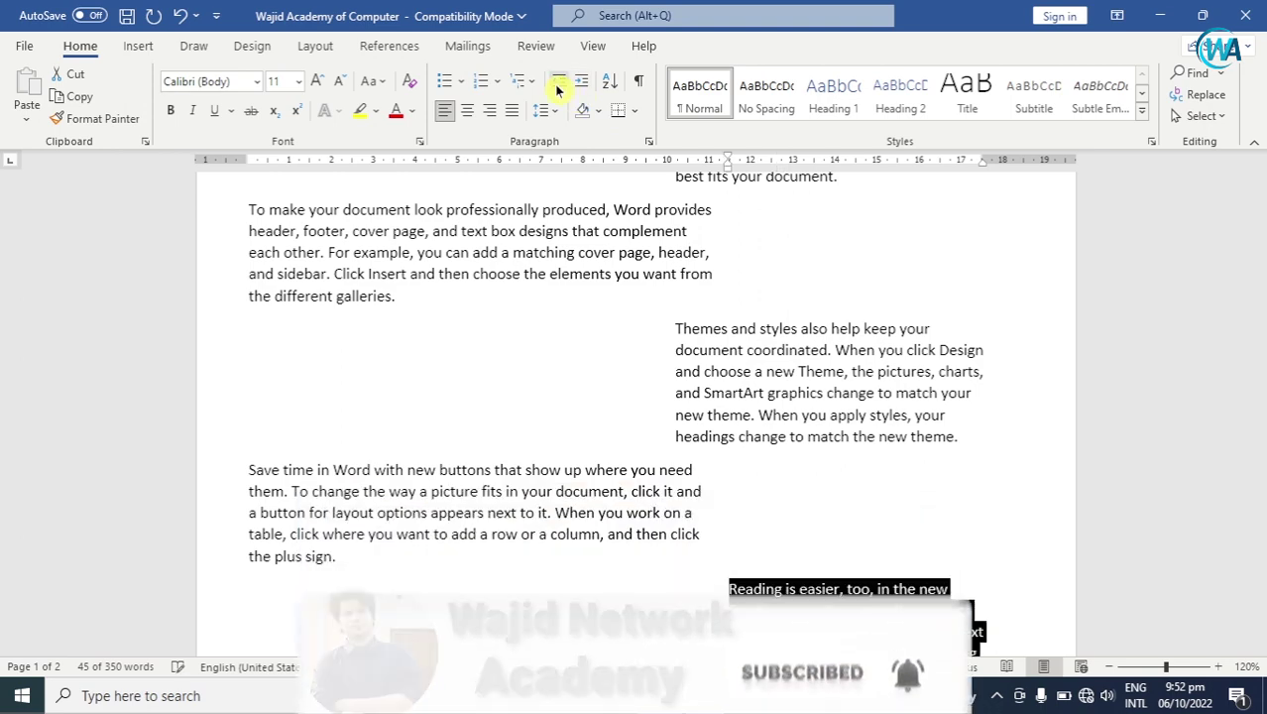
click(558, 80)
click(558, 80)
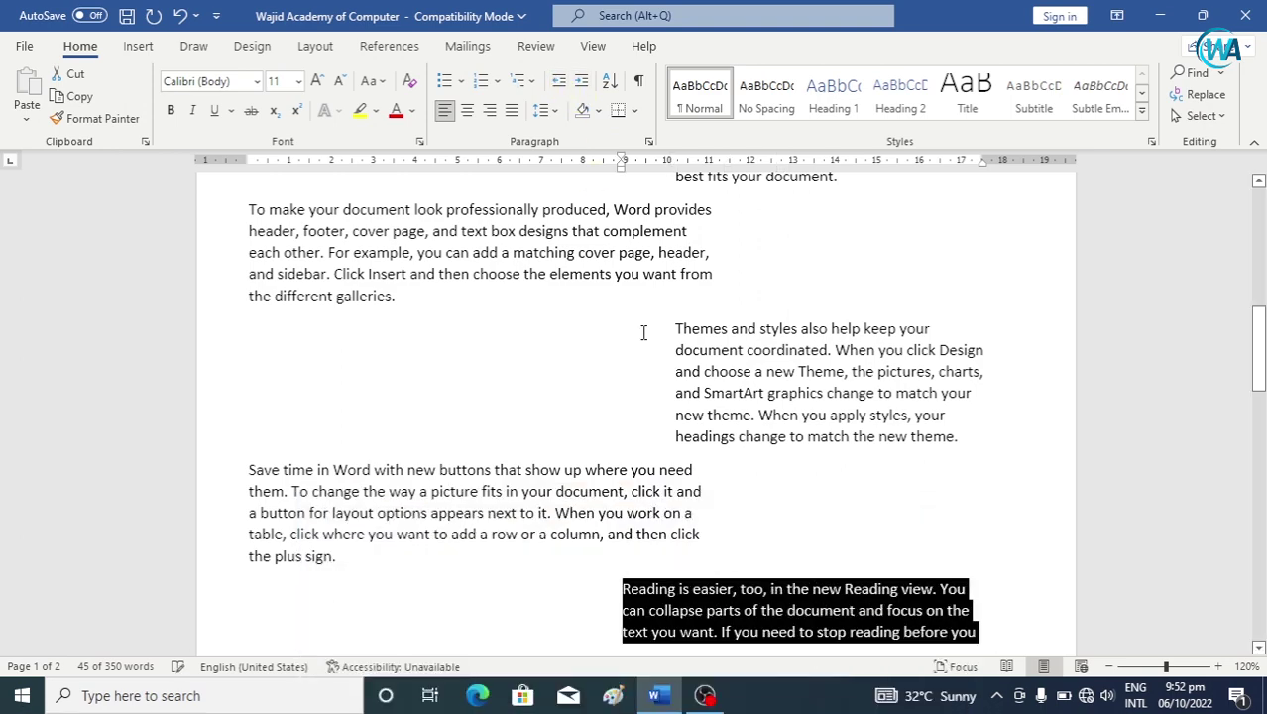
click(582, 80)
scroll(703, 342, up, 2)
scroll(703, 342, up, 5)
scroll(696, 391, up, 3)
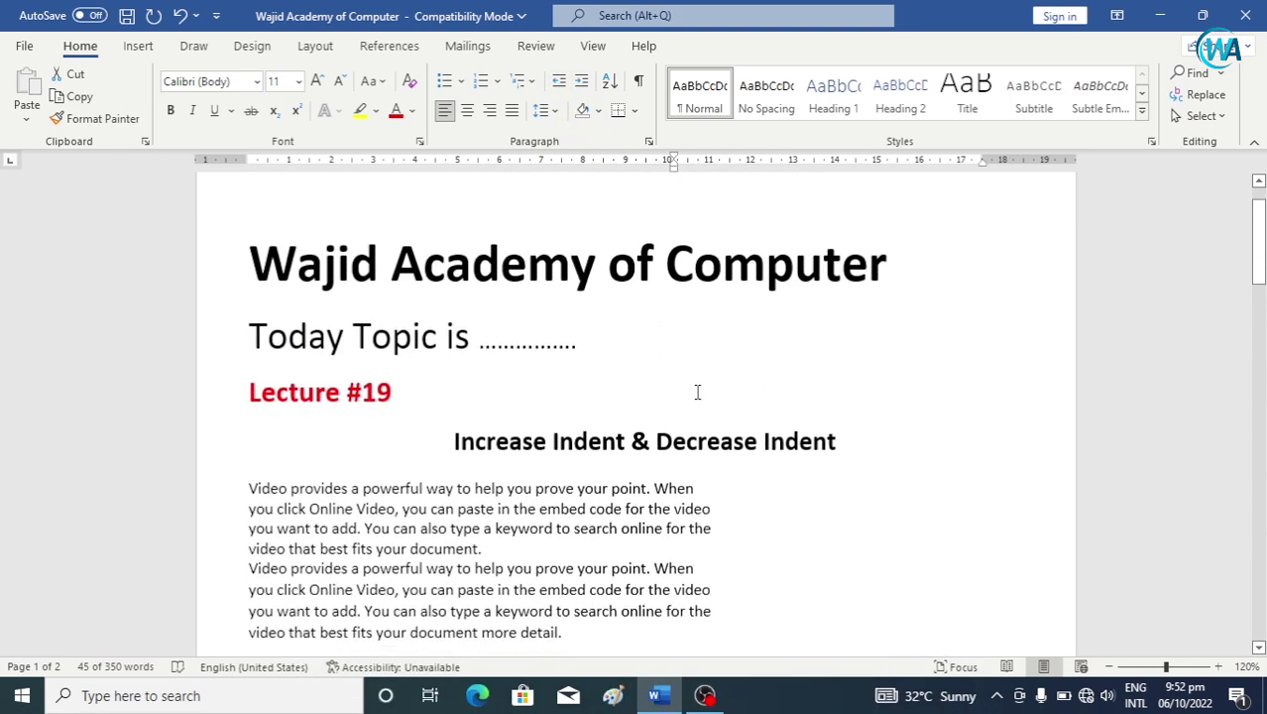
scroll(696, 391, down, 1)
scroll(723, 399, down, 2)
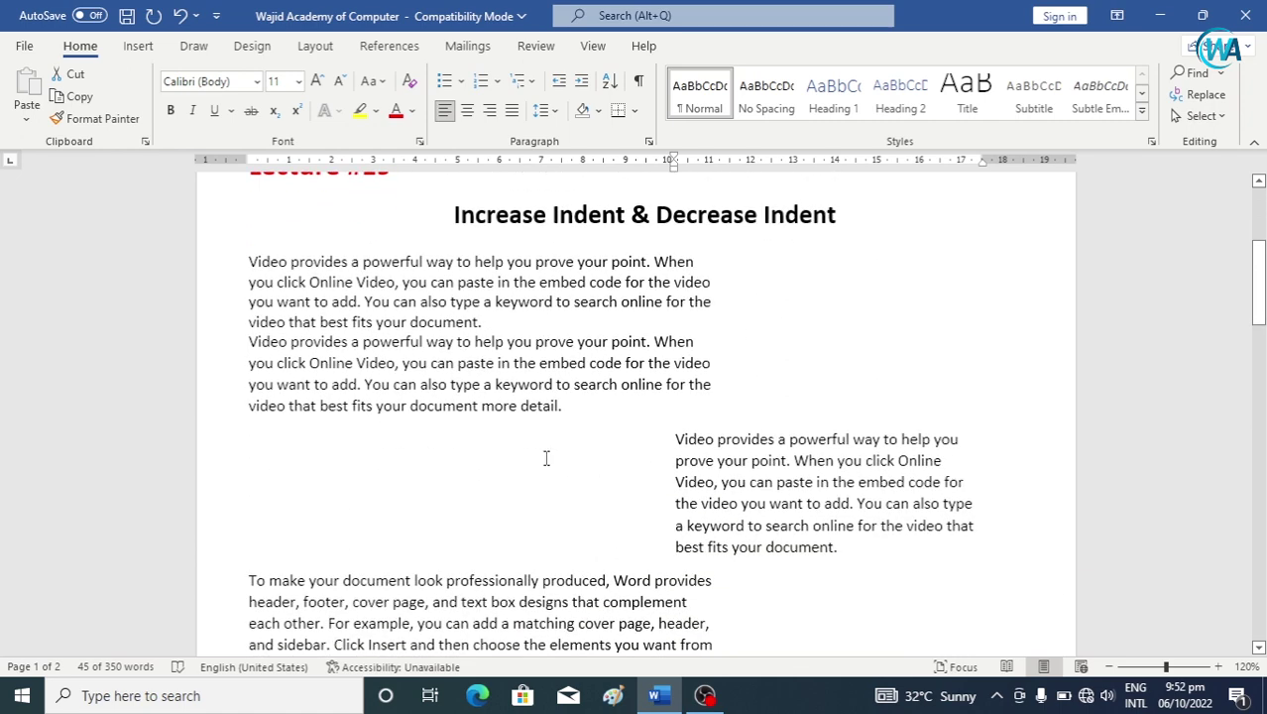
scroll(545, 458, down, 3)
scroll(513, 496, down, 2)
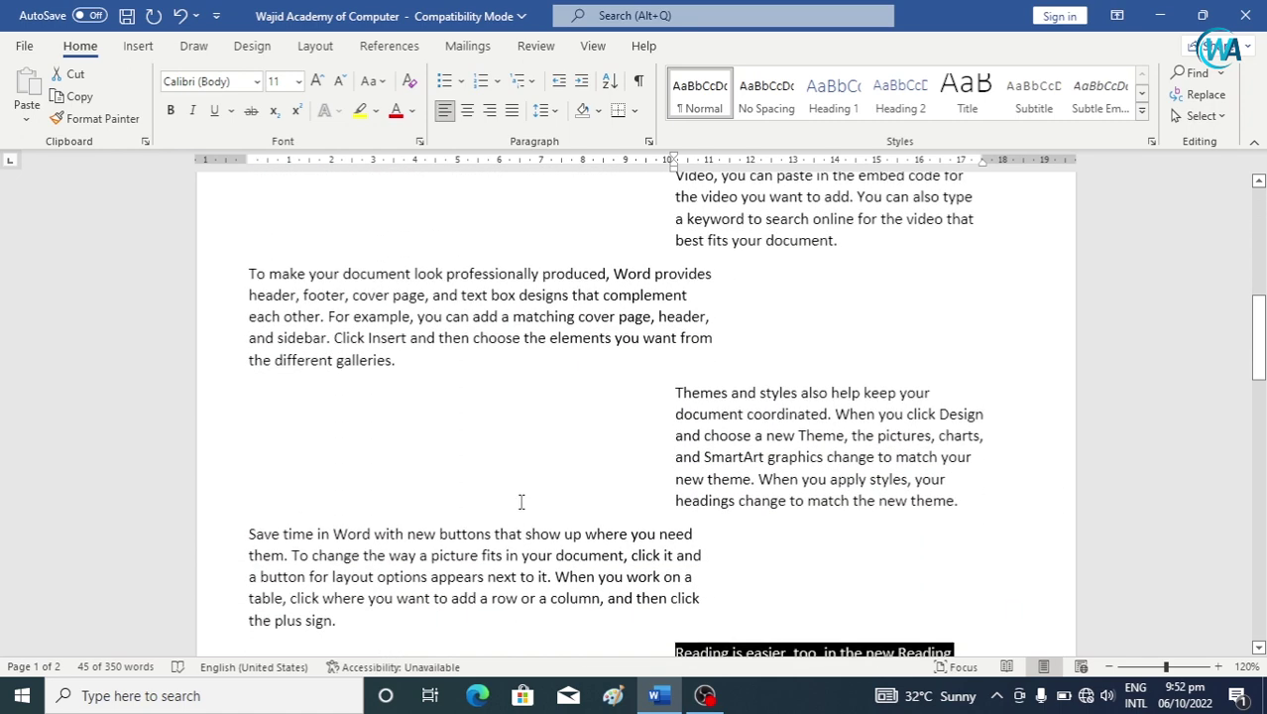
scroll(524, 508, down, 1)
scroll(525, 511, down, 2)
scroll(526, 511, up, 3)
scroll(516, 526, up, 3)
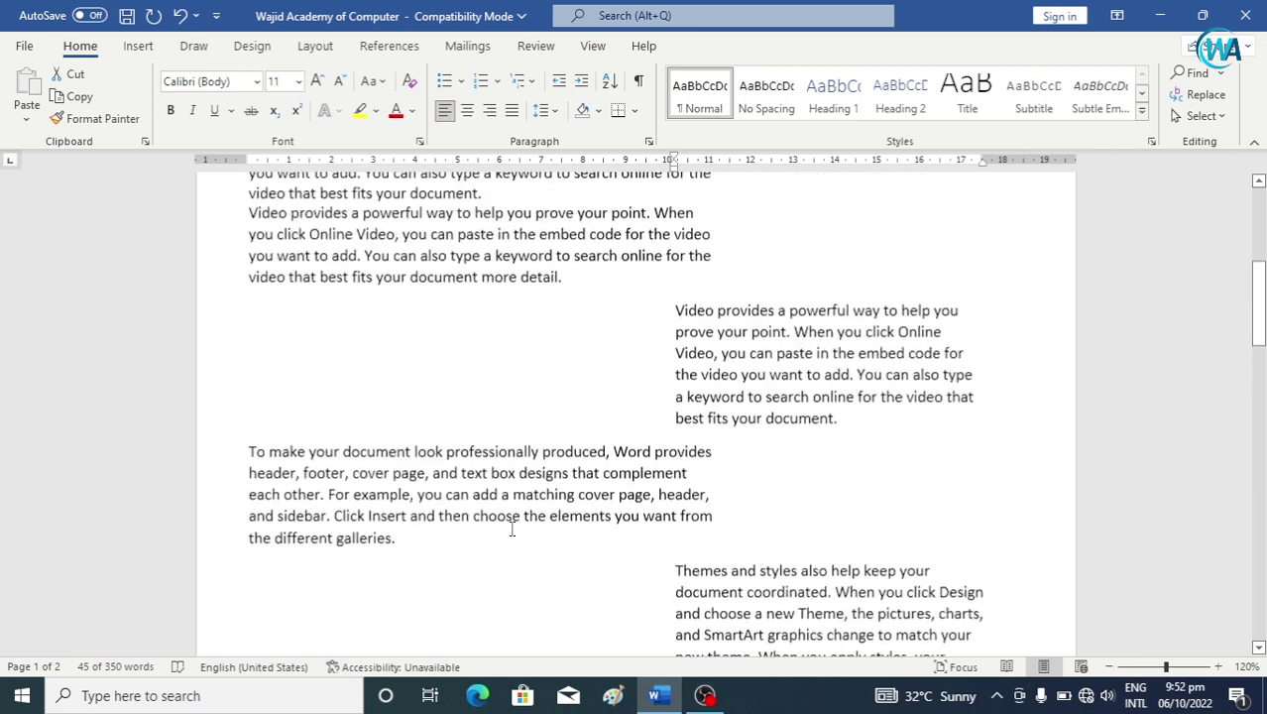
scroll(513, 530, up, 2)
scroll(510, 523, up, 1)
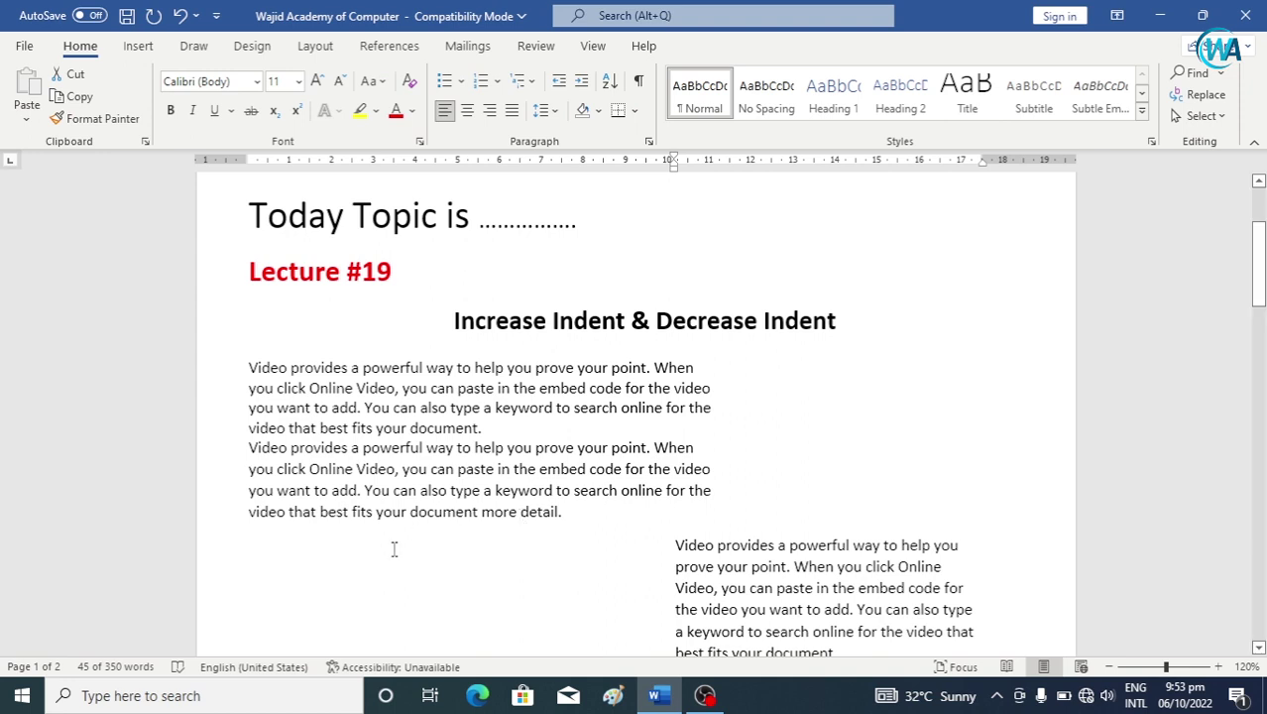
scroll(391, 546, up, 5)
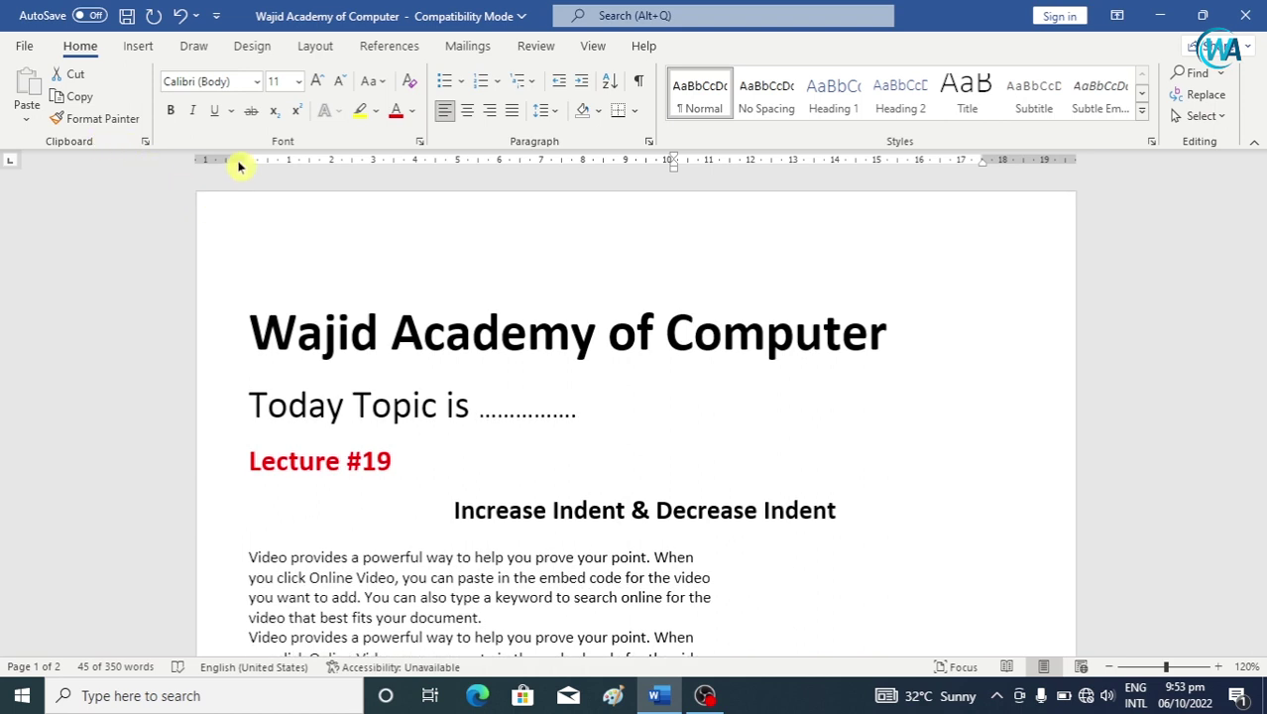
Drag the ruler's left margin boundary right so the title and lecture text start further in
drag(248, 160, 302, 159)
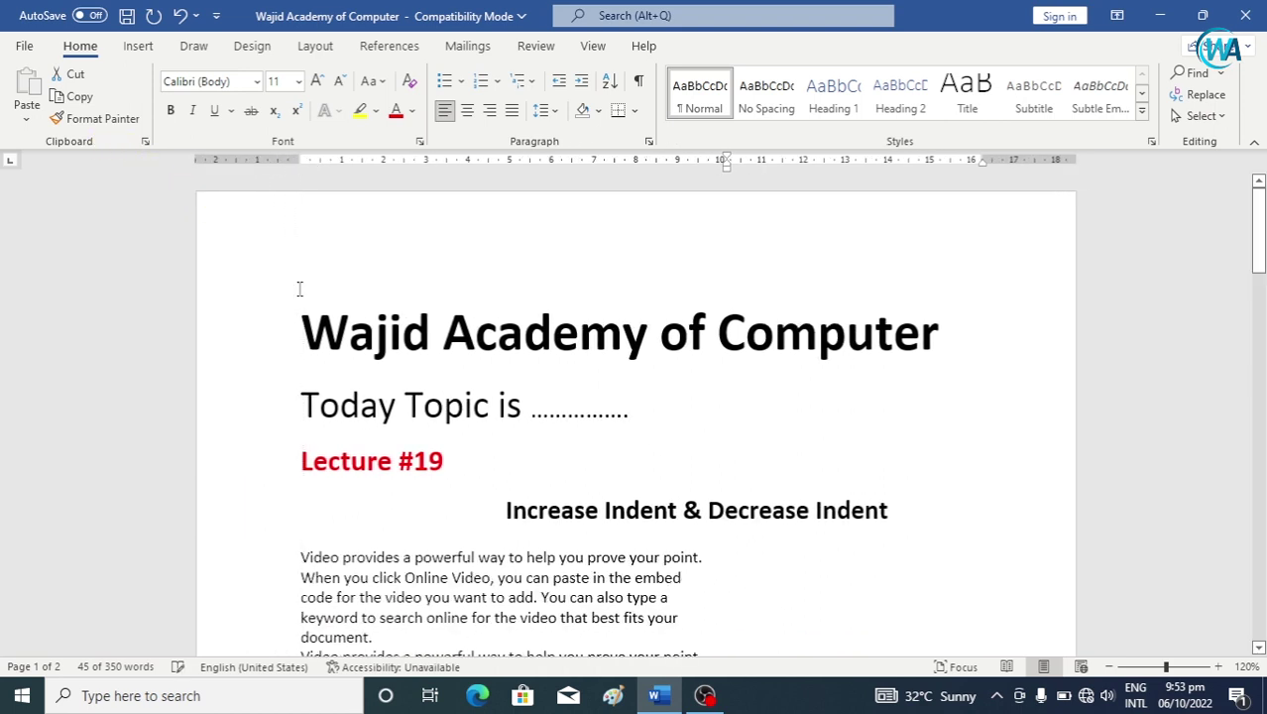
click(645, 378)
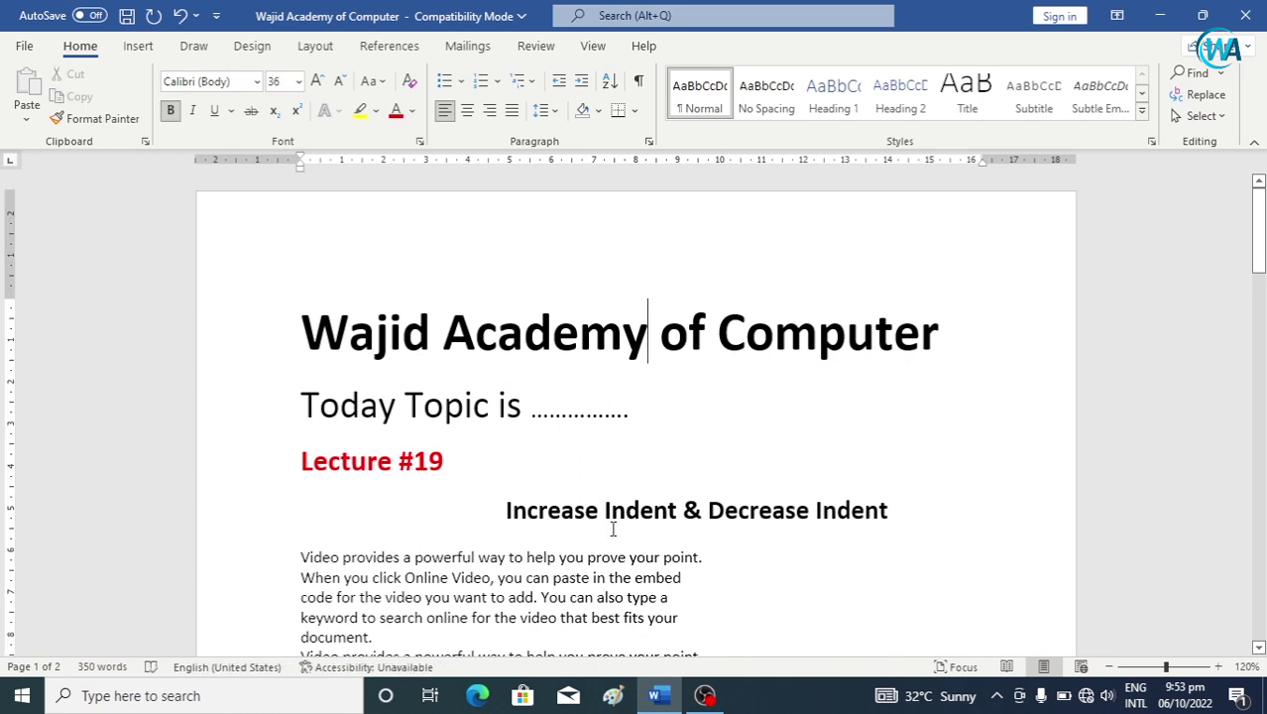
click(592, 45)
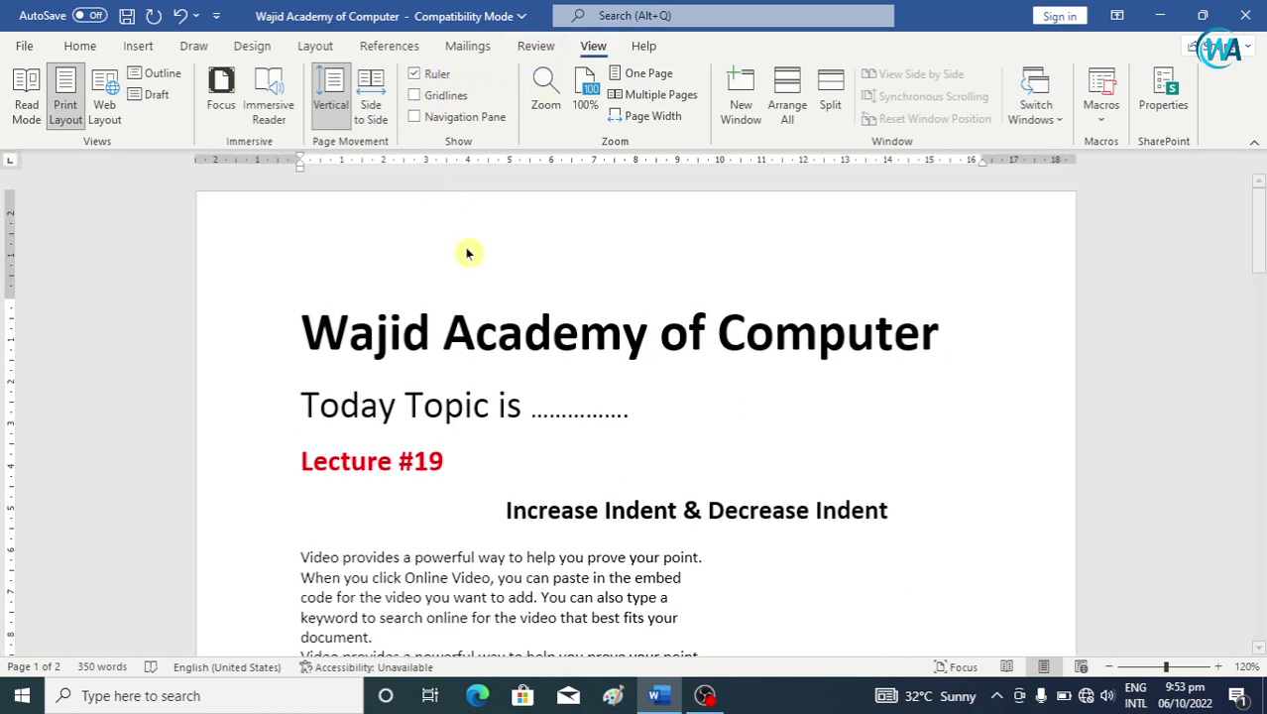
click(139, 56)
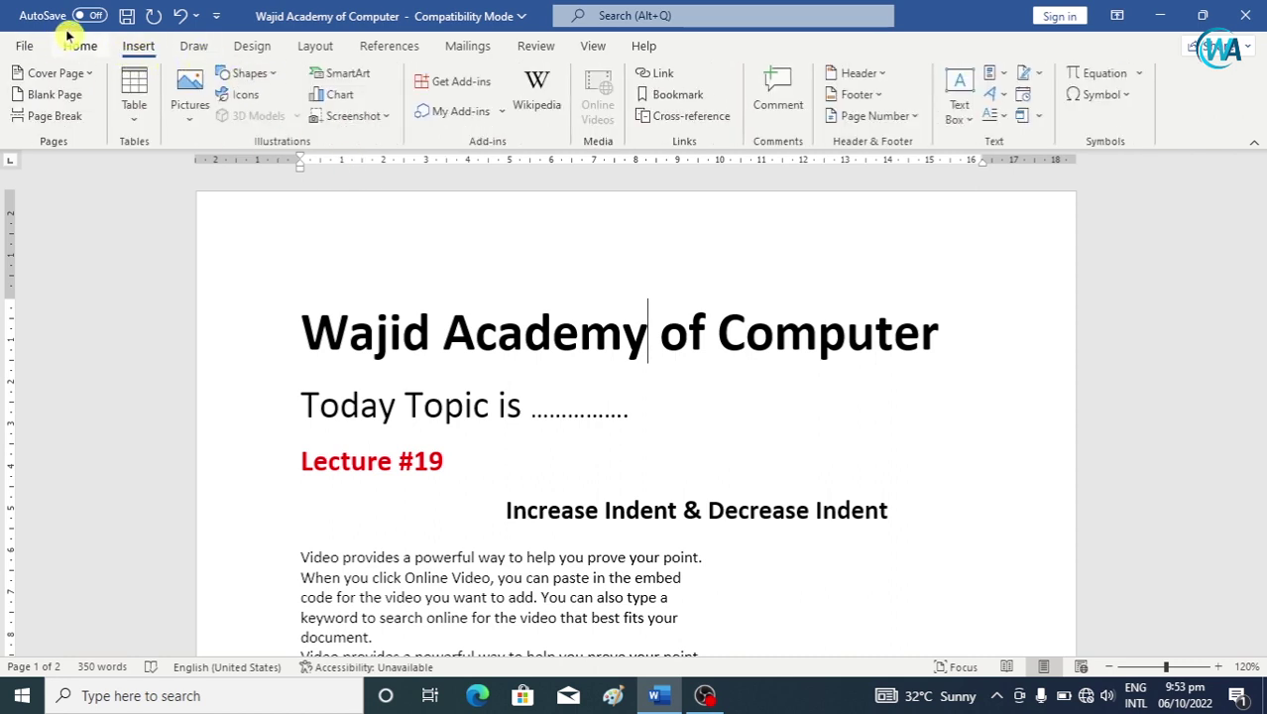
click(79, 46)
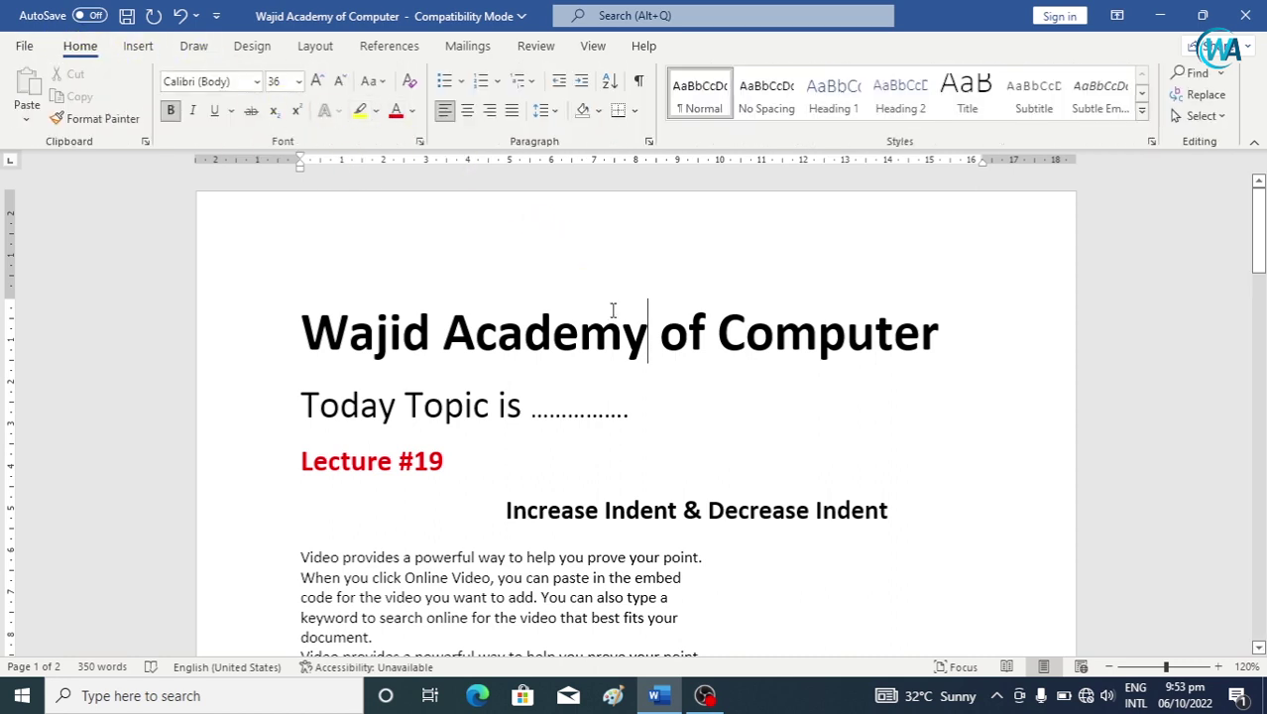